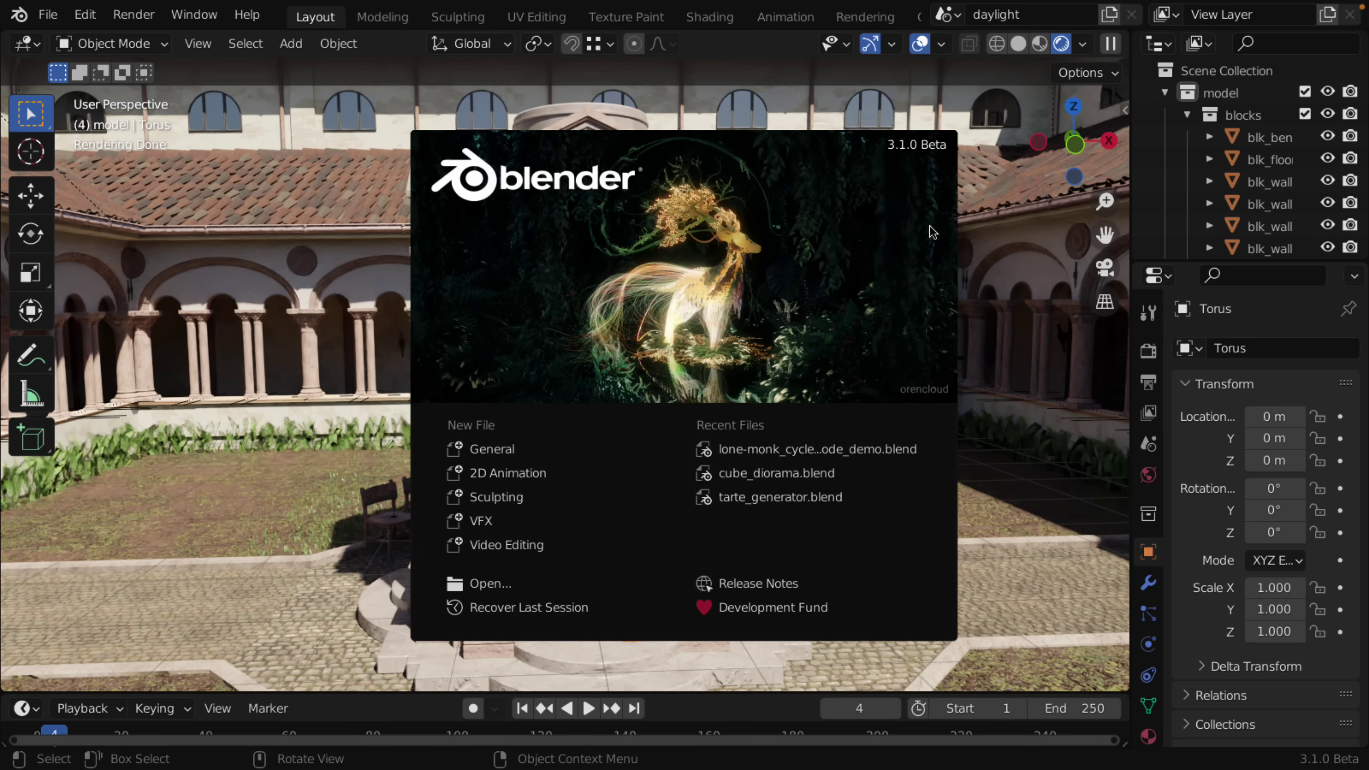
- Close the splash screen in both the 3.1 and 3.0 sessions to reveal the courtyard well
click(1009, 285)
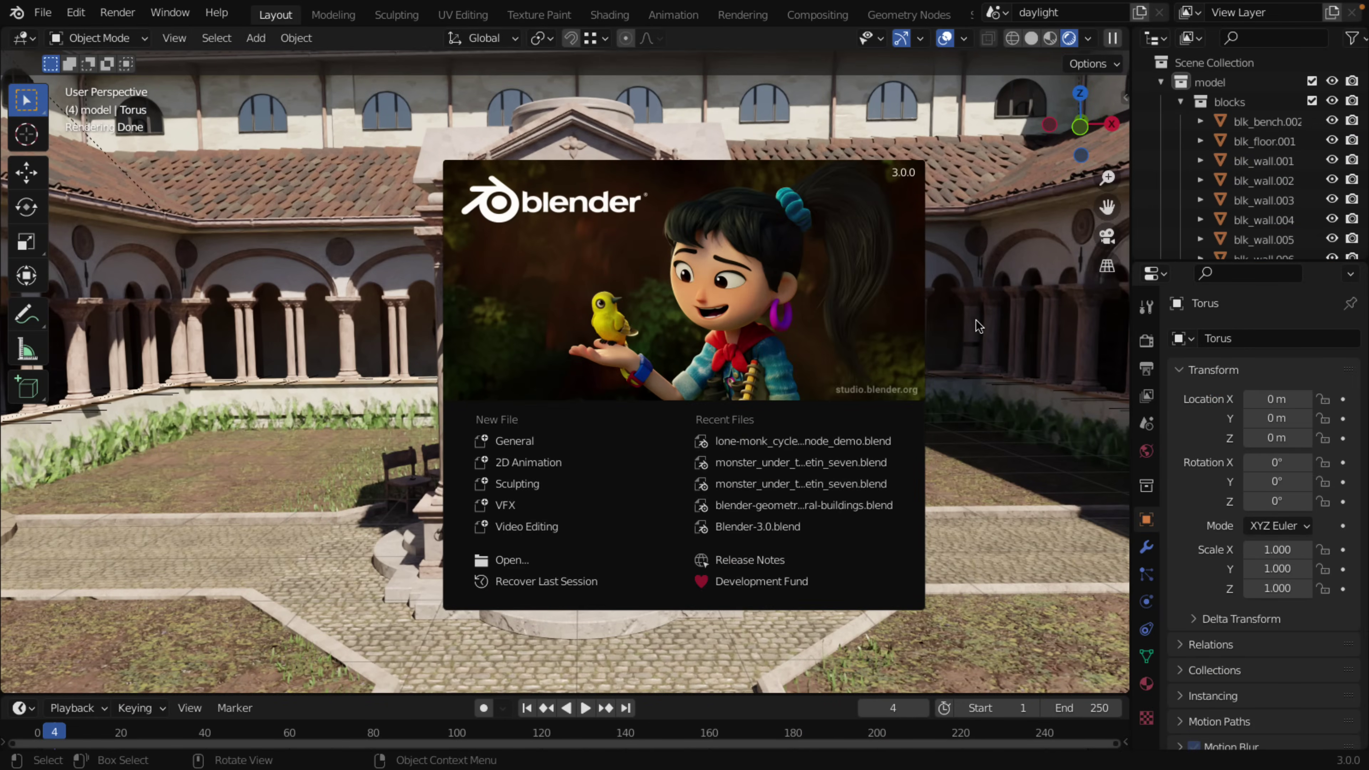
click(979, 326)
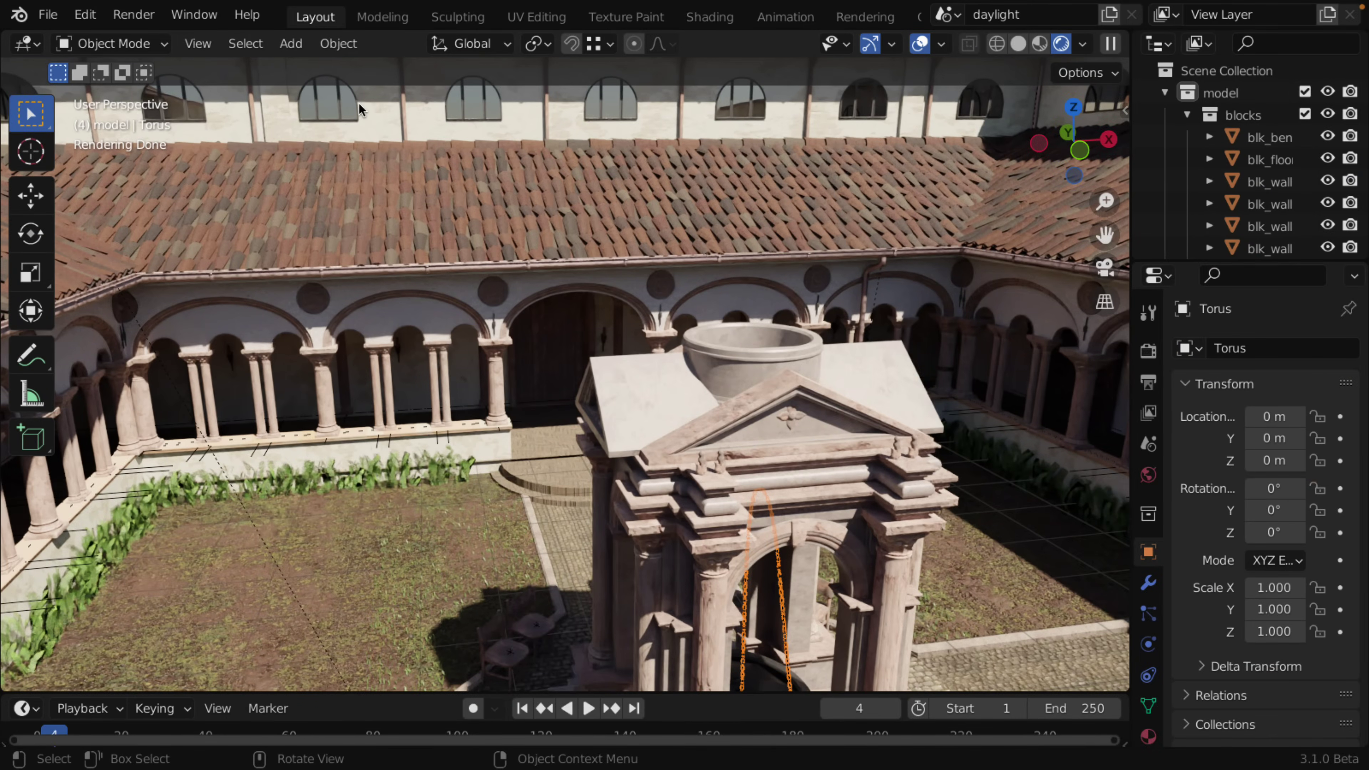
- Render a still image of the courtyard with Render Image in both the 3.1 and 3.0 sessions
click(134, 15)
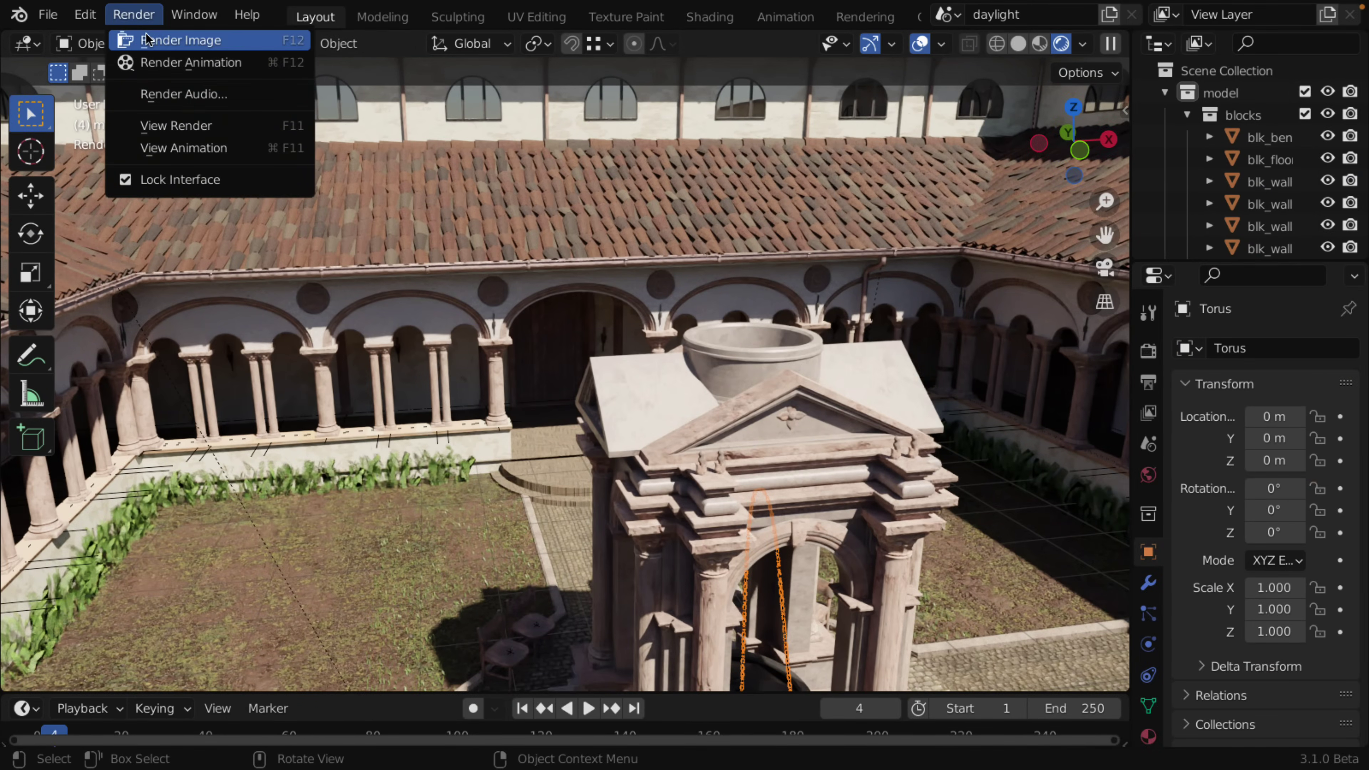
click(145, 39)
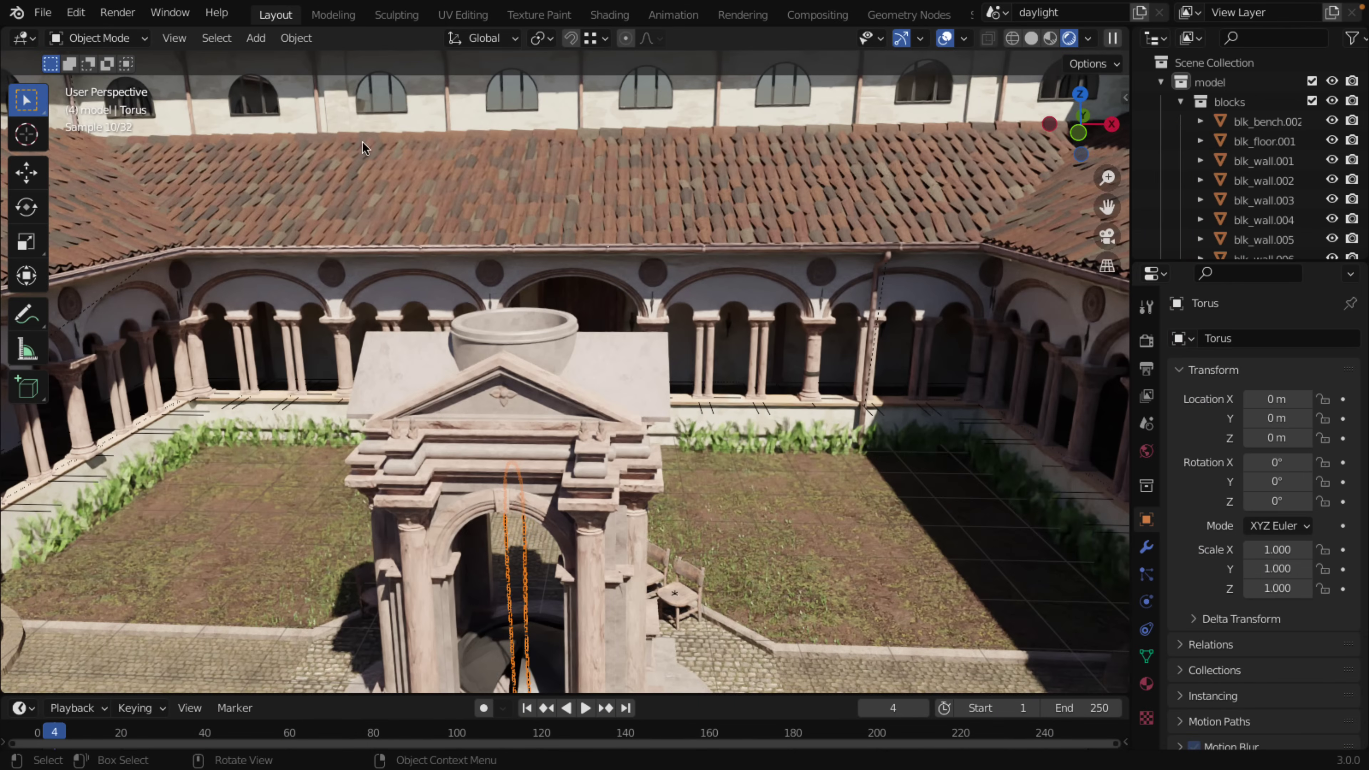
click(130, 13)
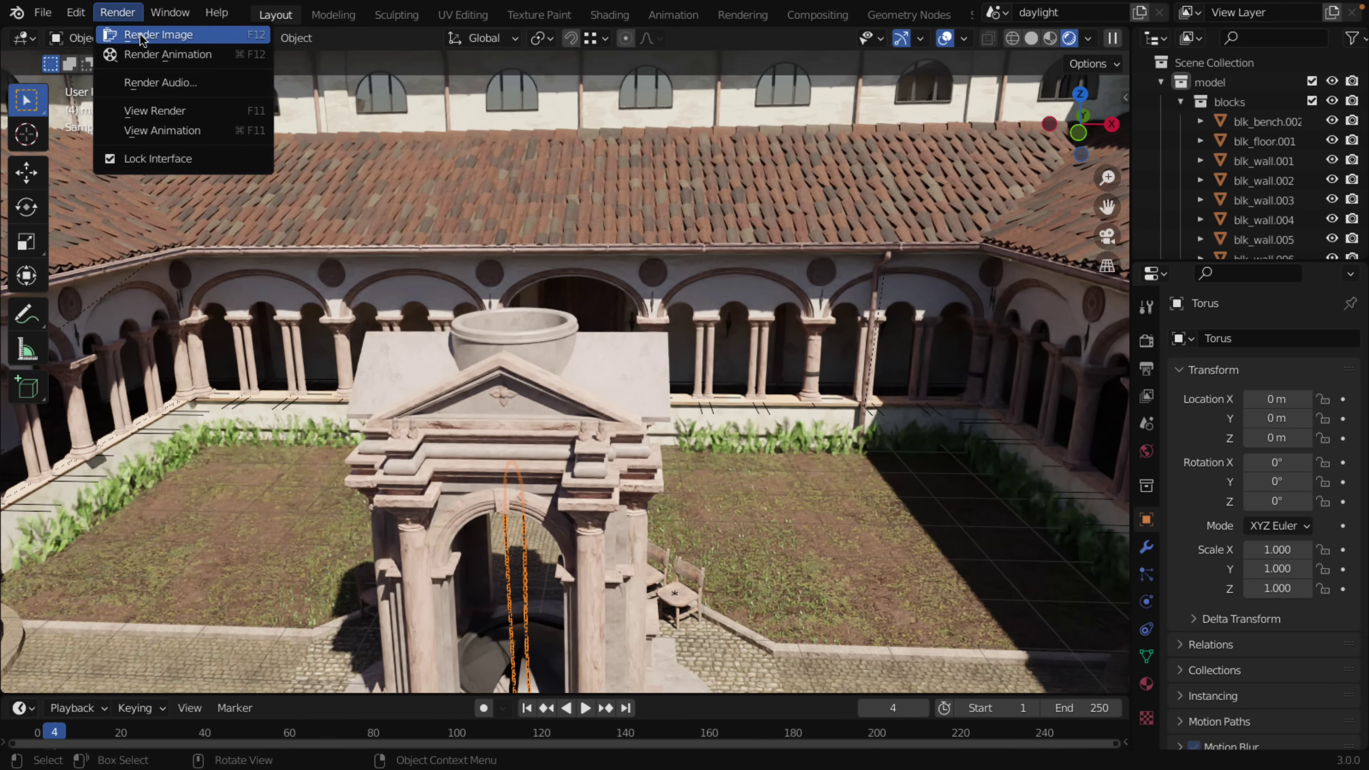
click(140, 34)
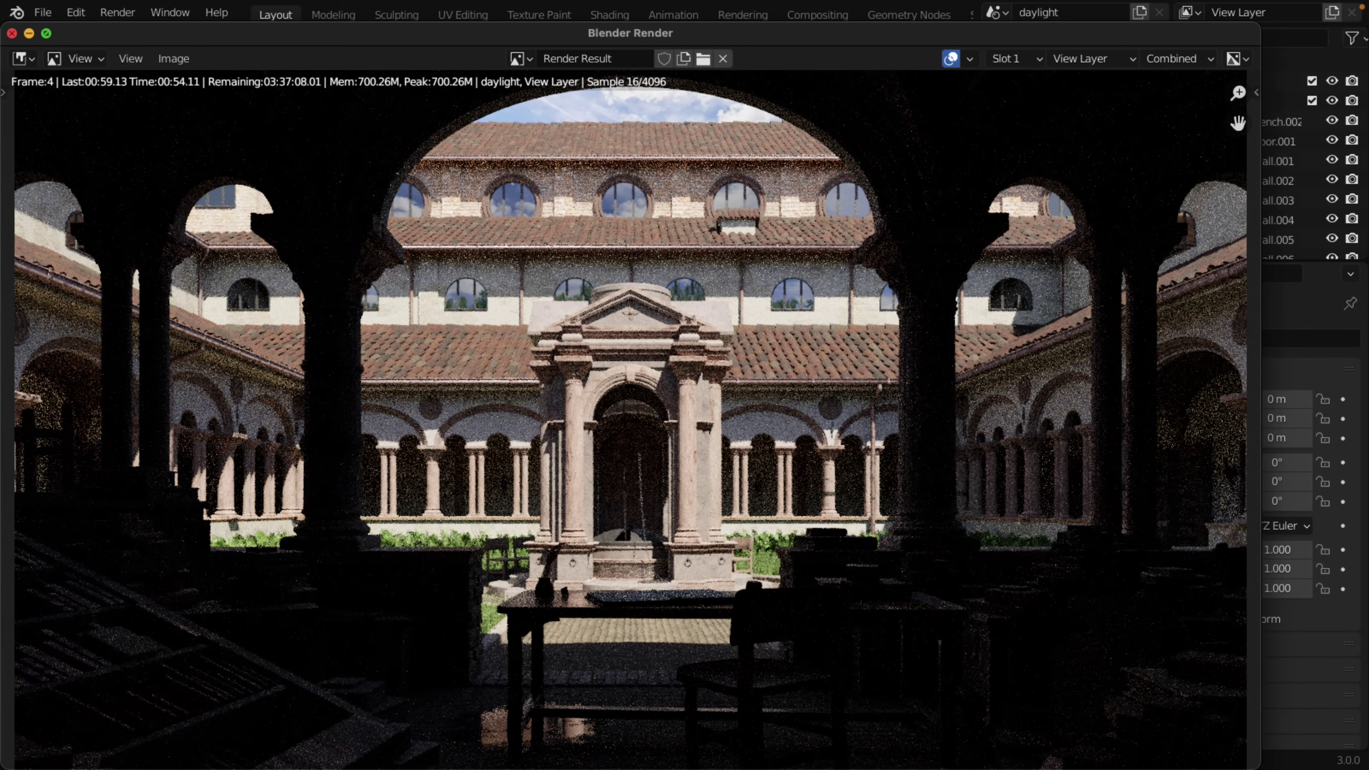
key(Escape)
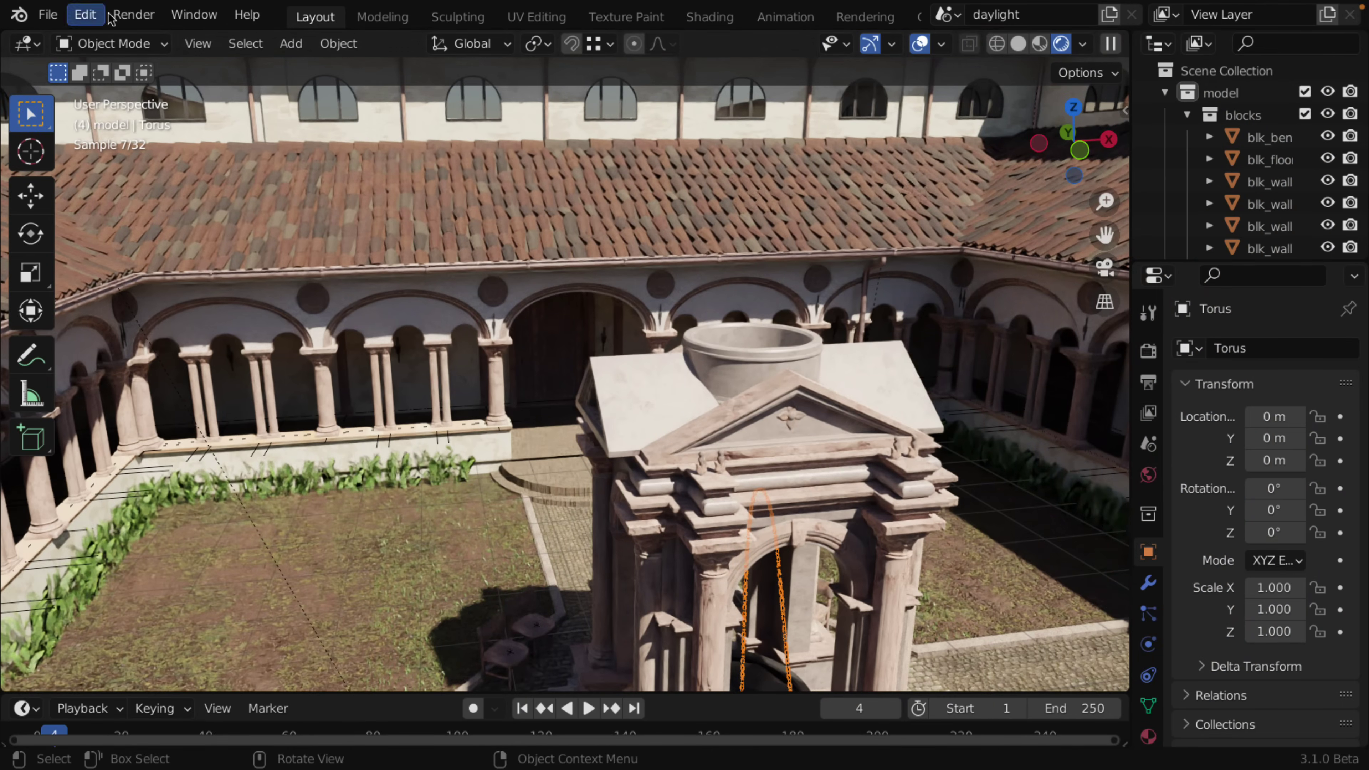
mouse_move(78, 18)
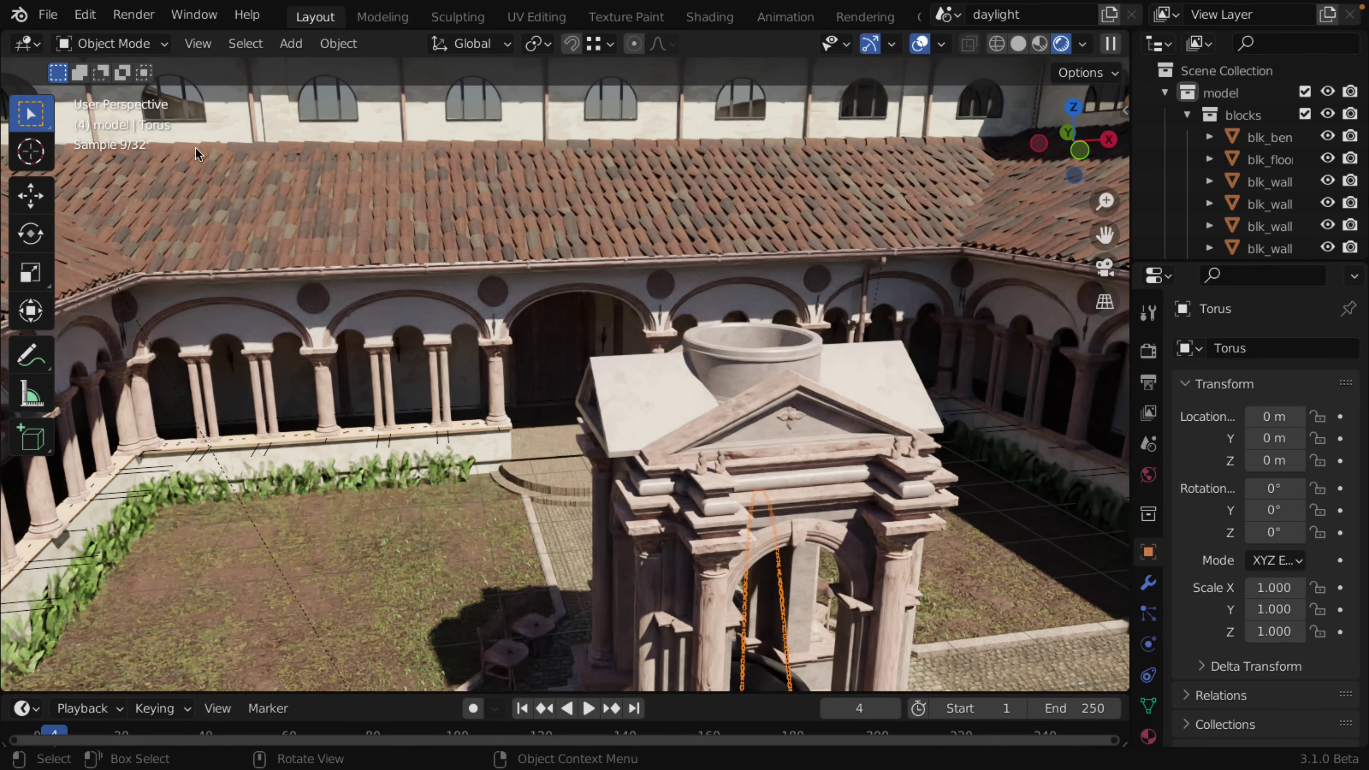
click(86, 14)
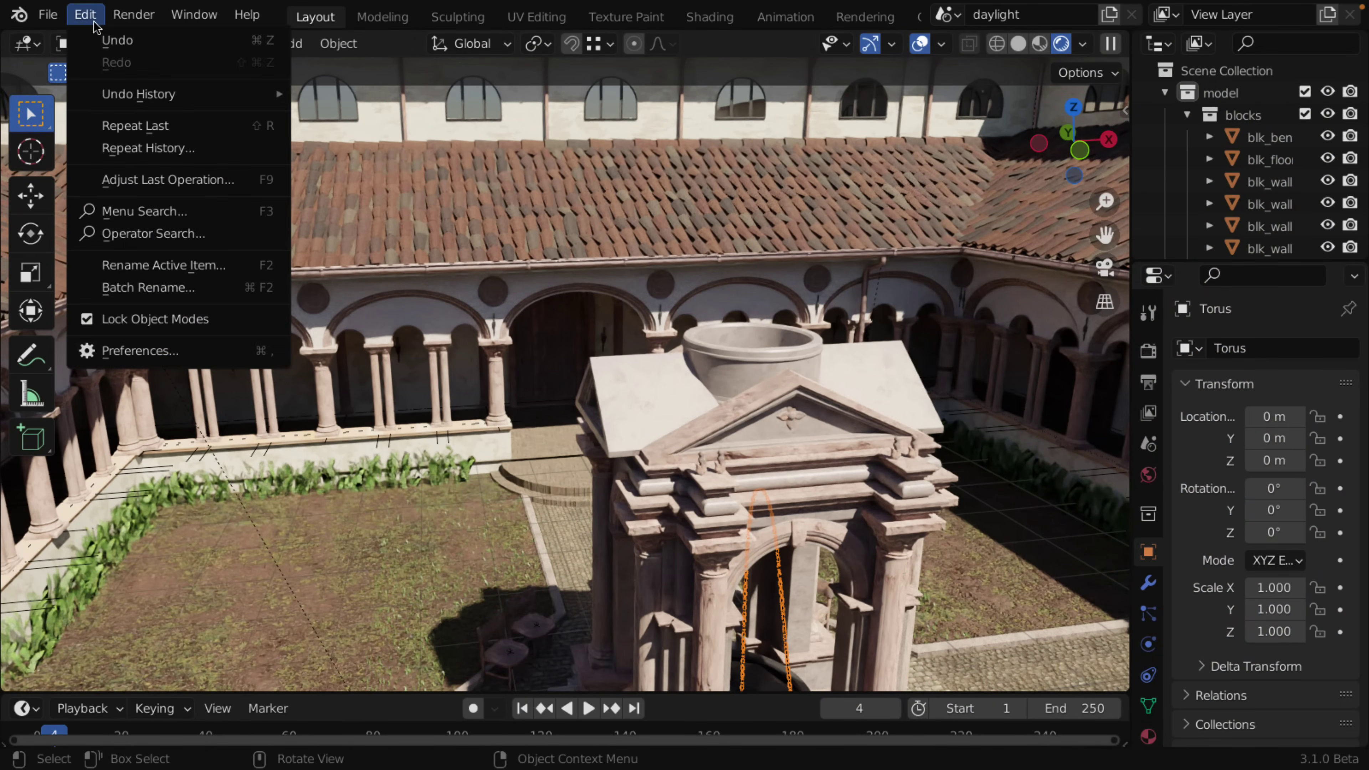
click(145, 350)
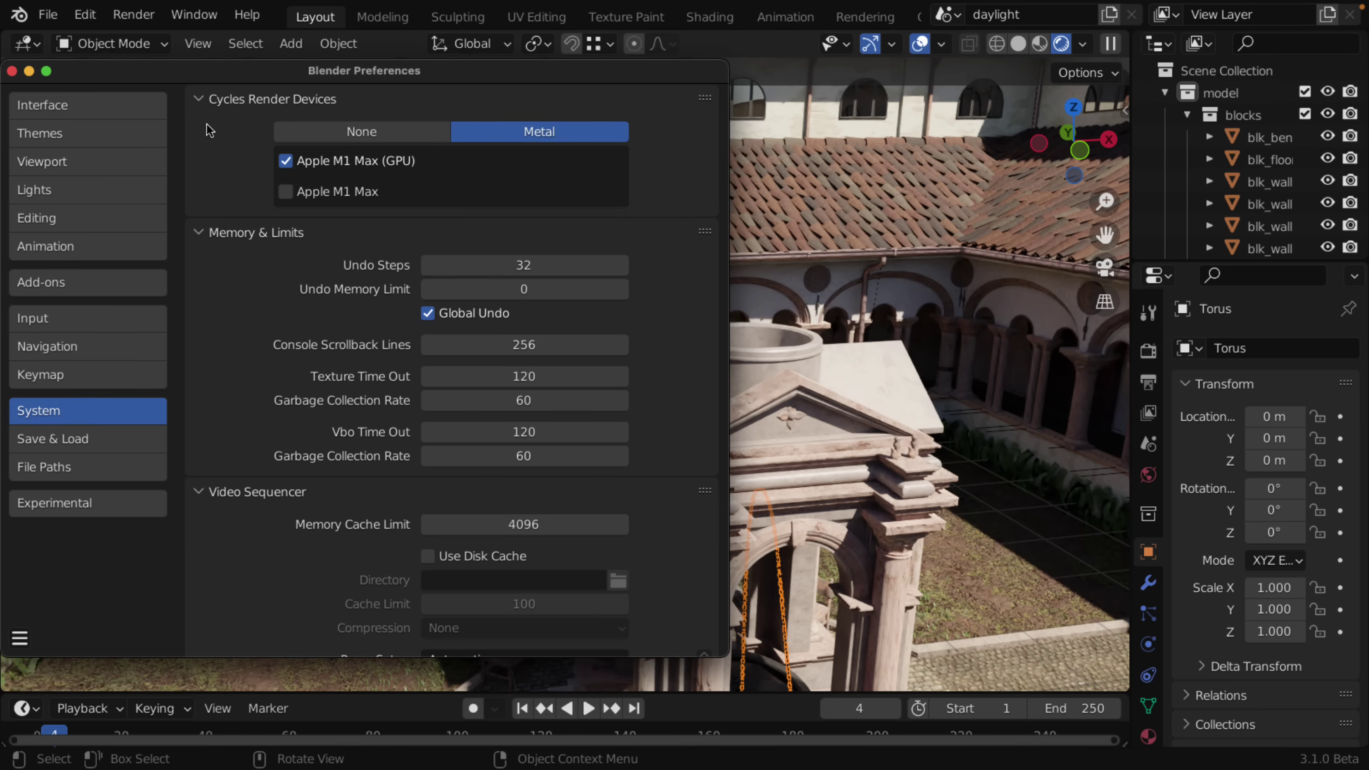
- Close preferences, select blk_wall.004, and walk-navigate toward the well basin and cloister arcade
click(11, 72)
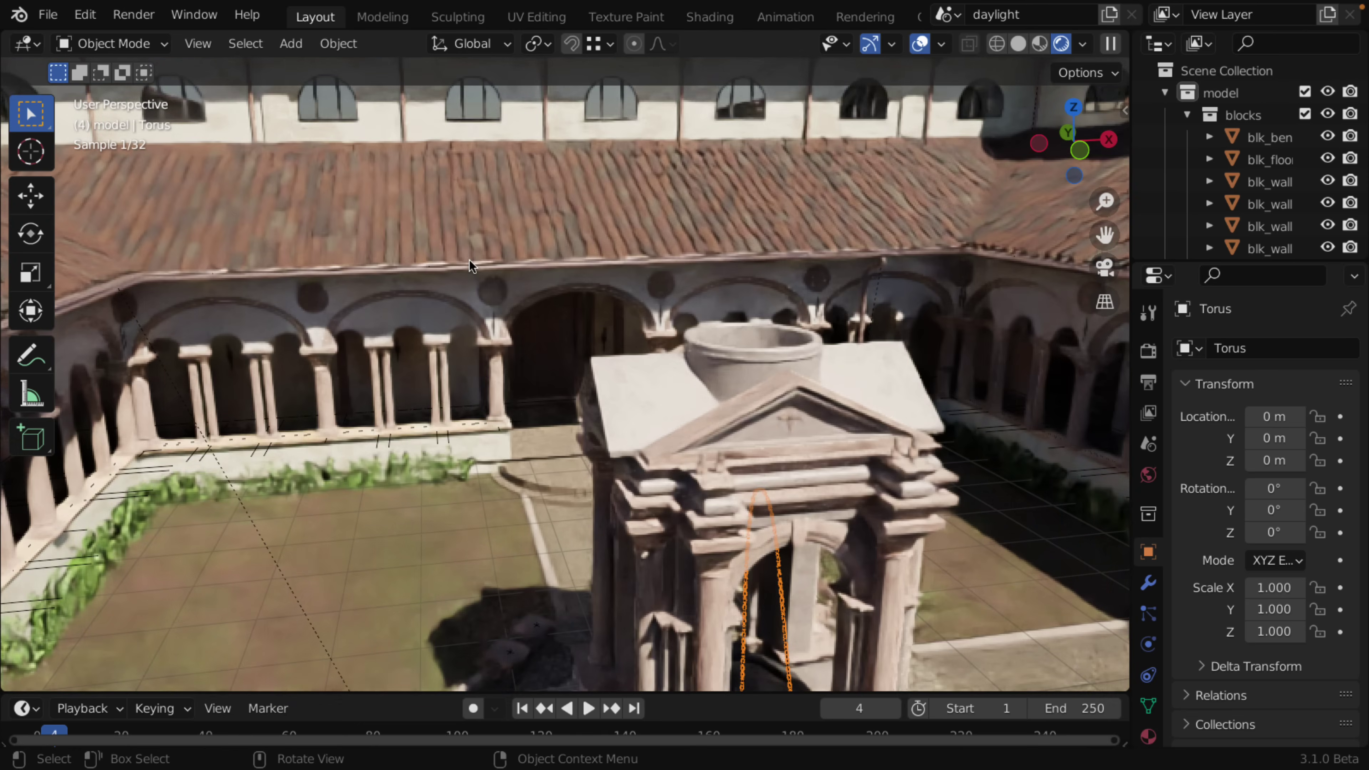
click(630, 341)
key(shift+grave)
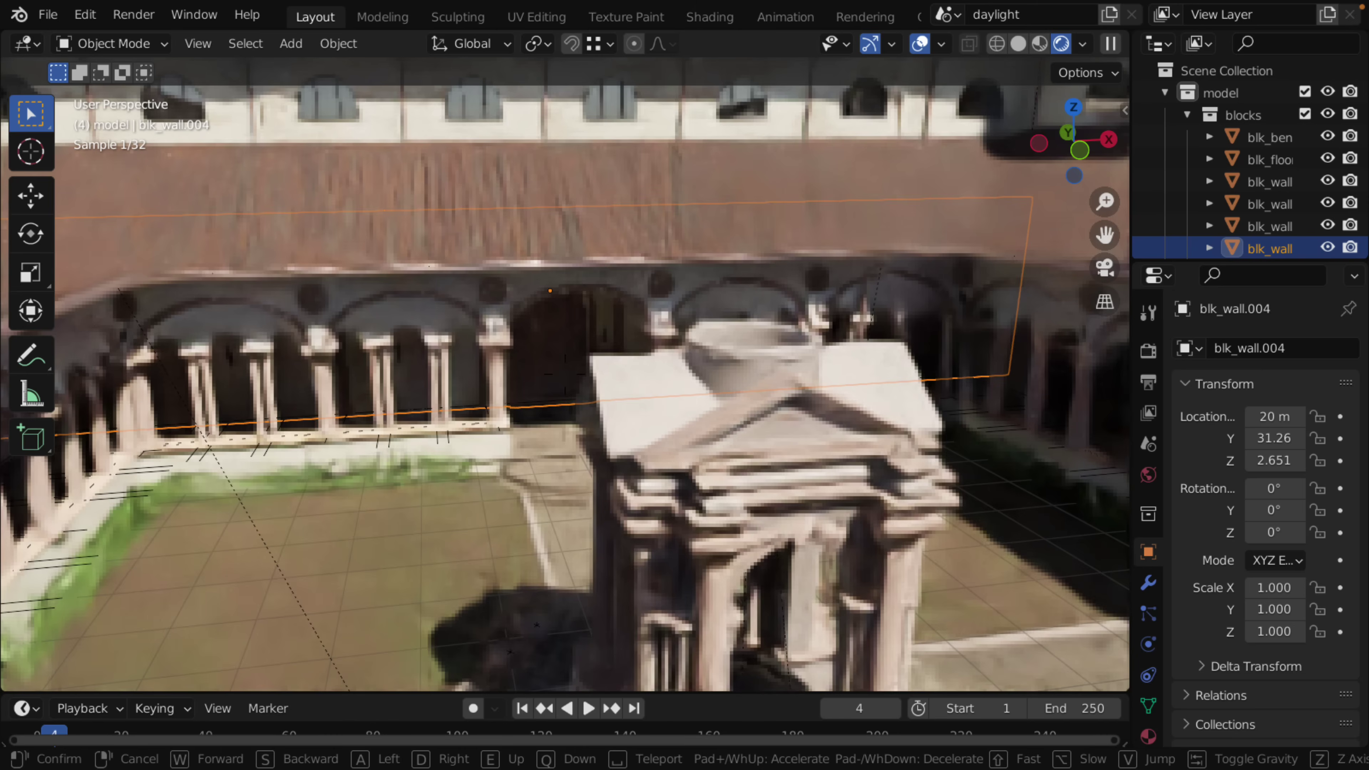
key(w)
key(s)
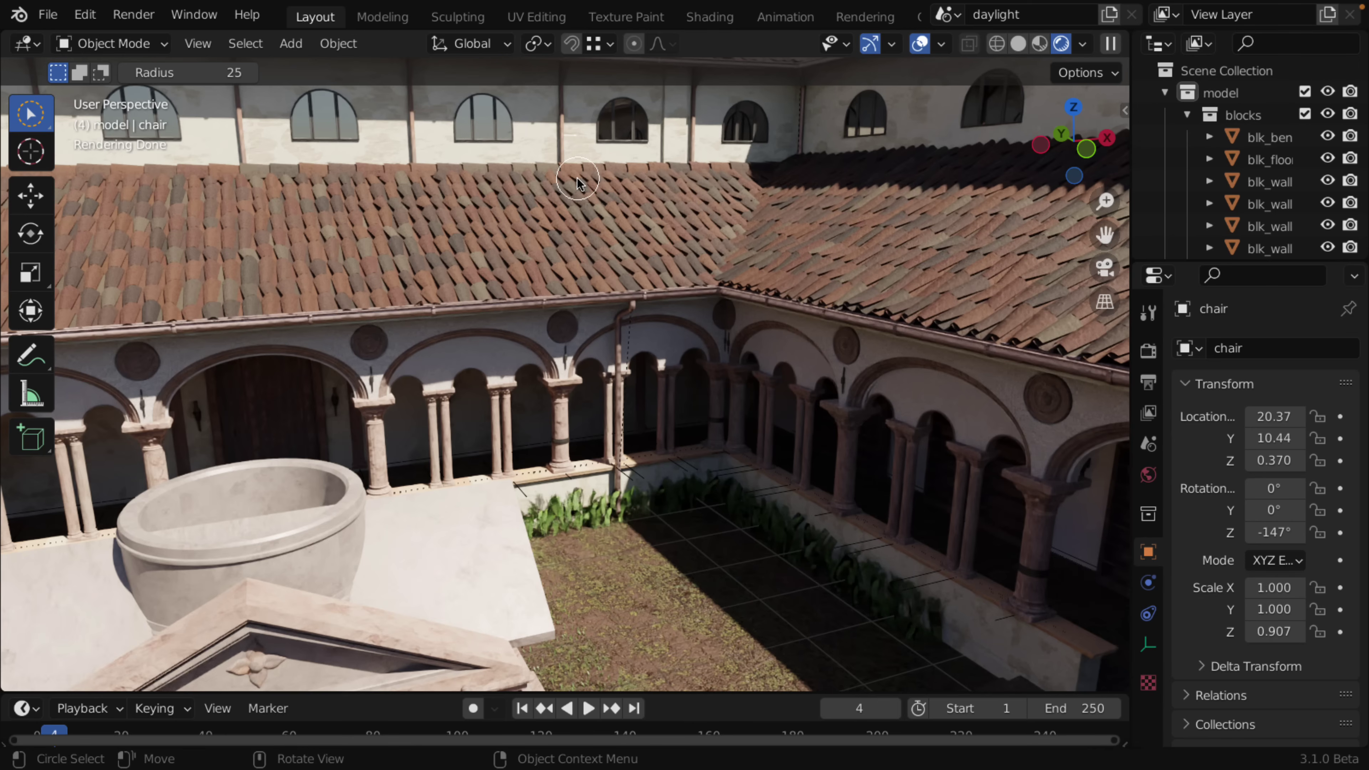
- Export the scene with the new Wavefront OBJ exporter as NewExporterDemo.obj in the exports folder
click(48, 16)
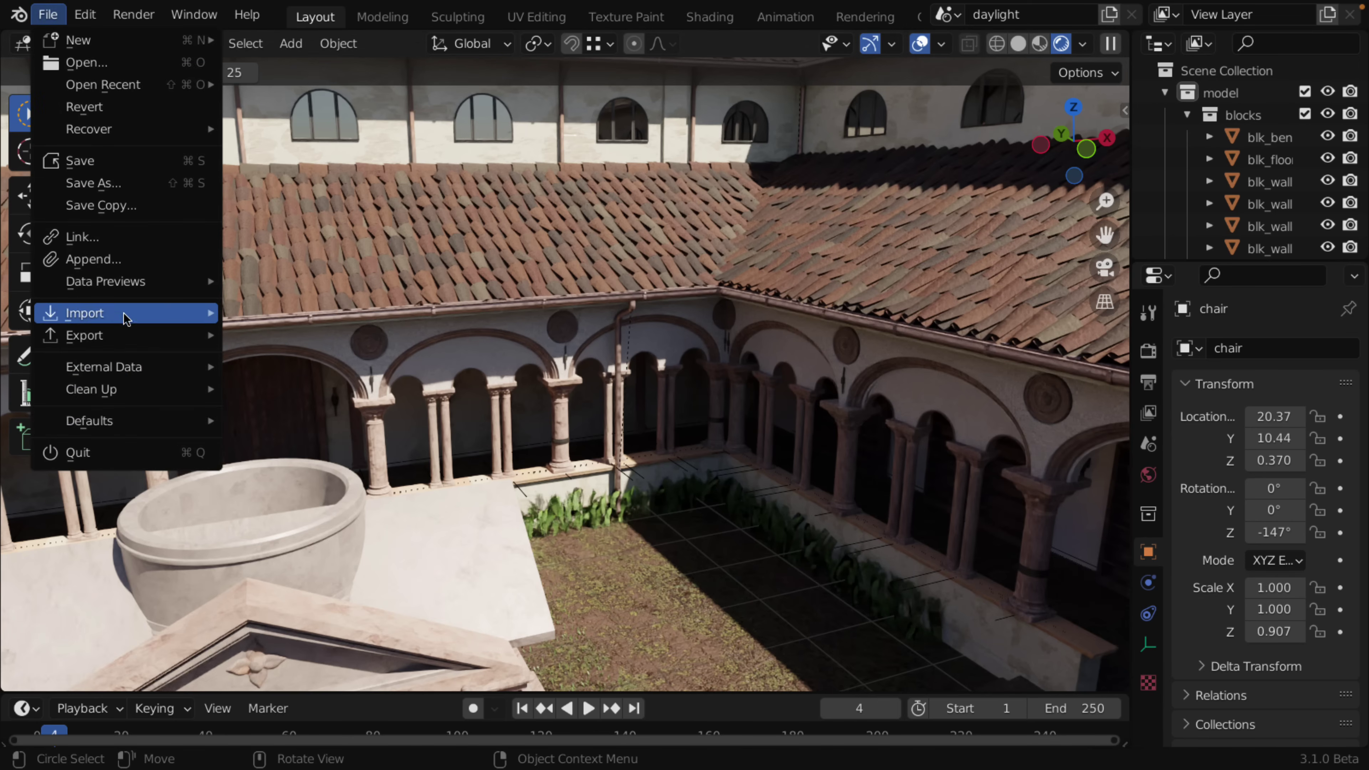
mouse_move(123, 335)
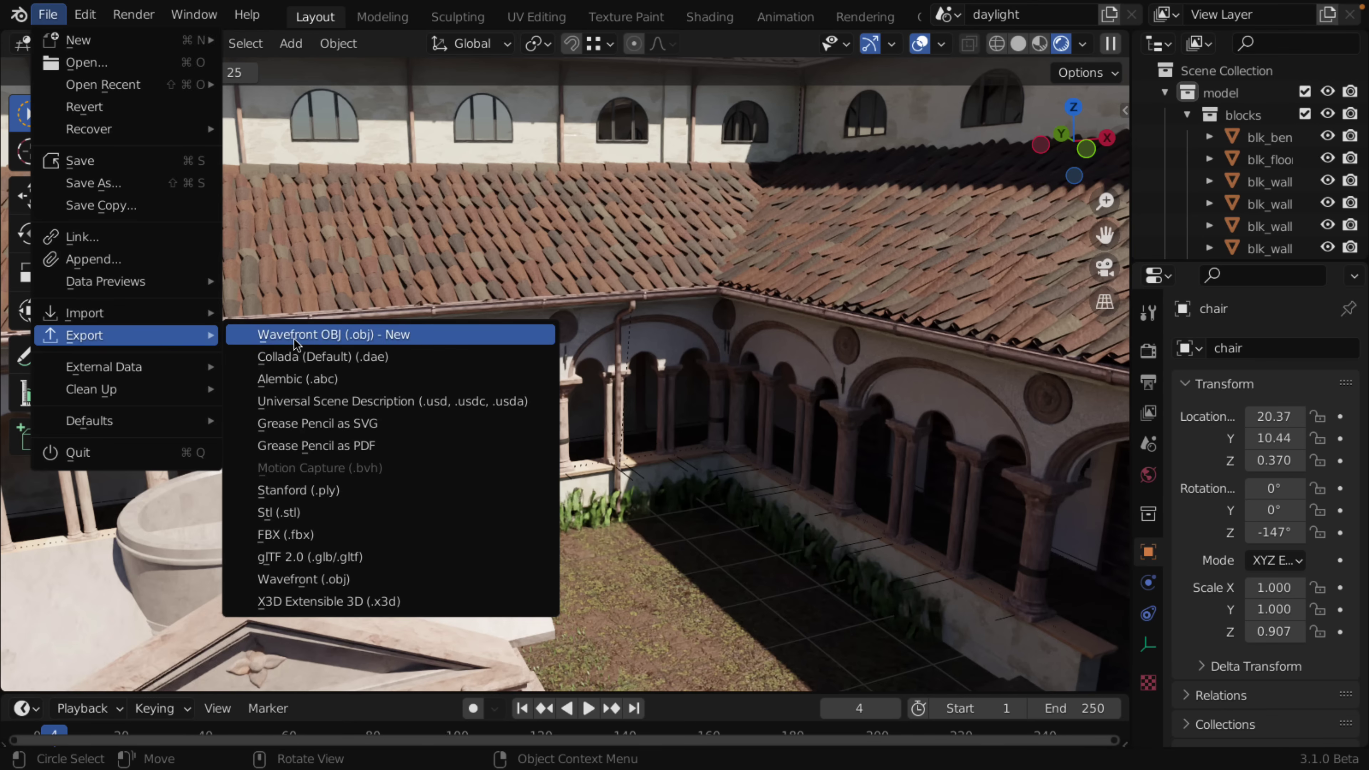
click(330, 338)
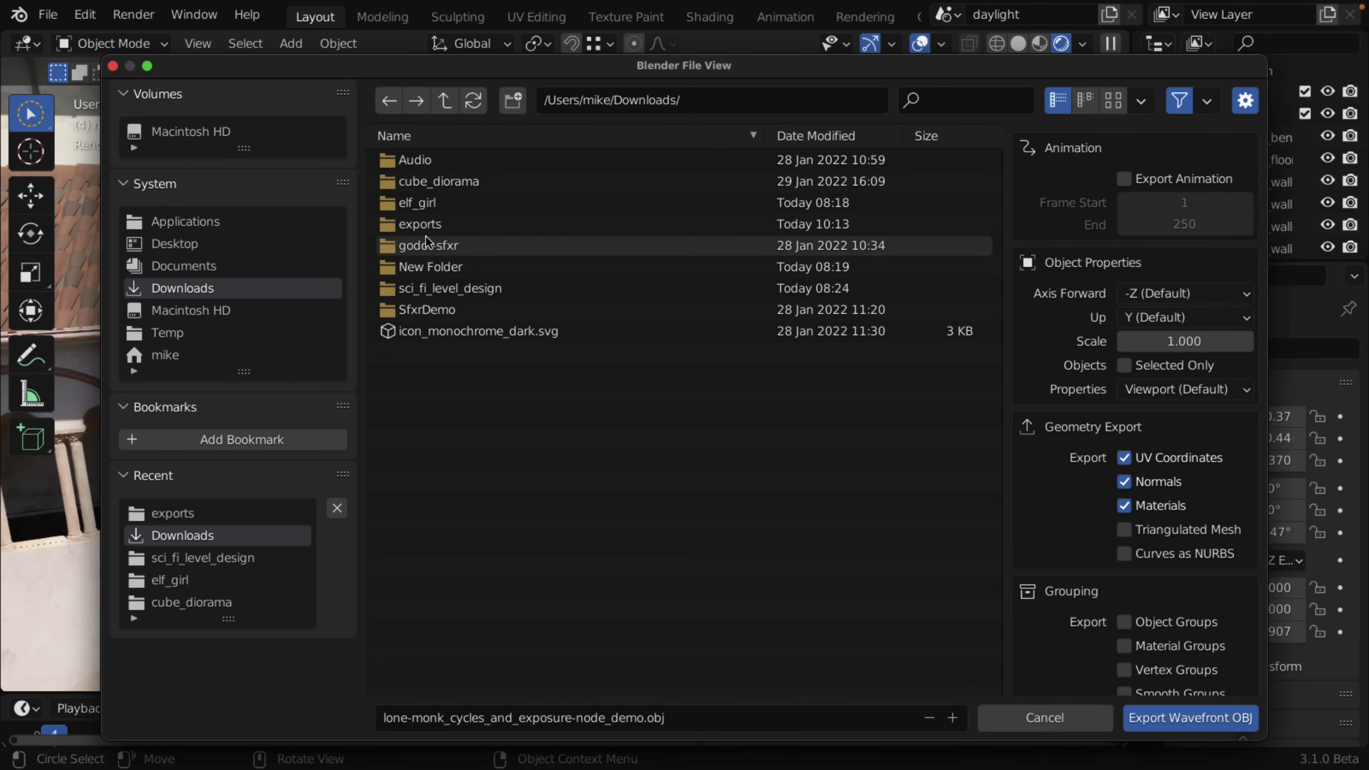
double_click(423, 224)
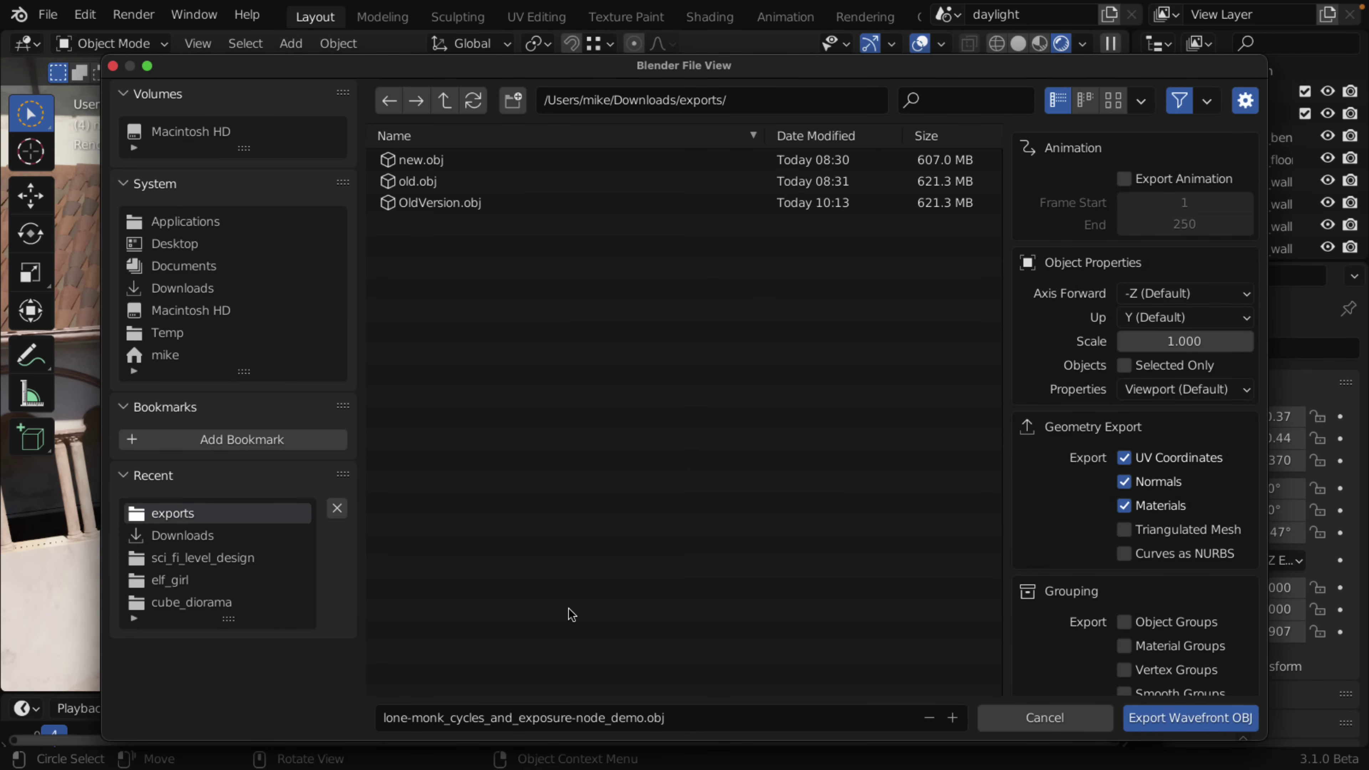
click(561, 722)
text(Ne)
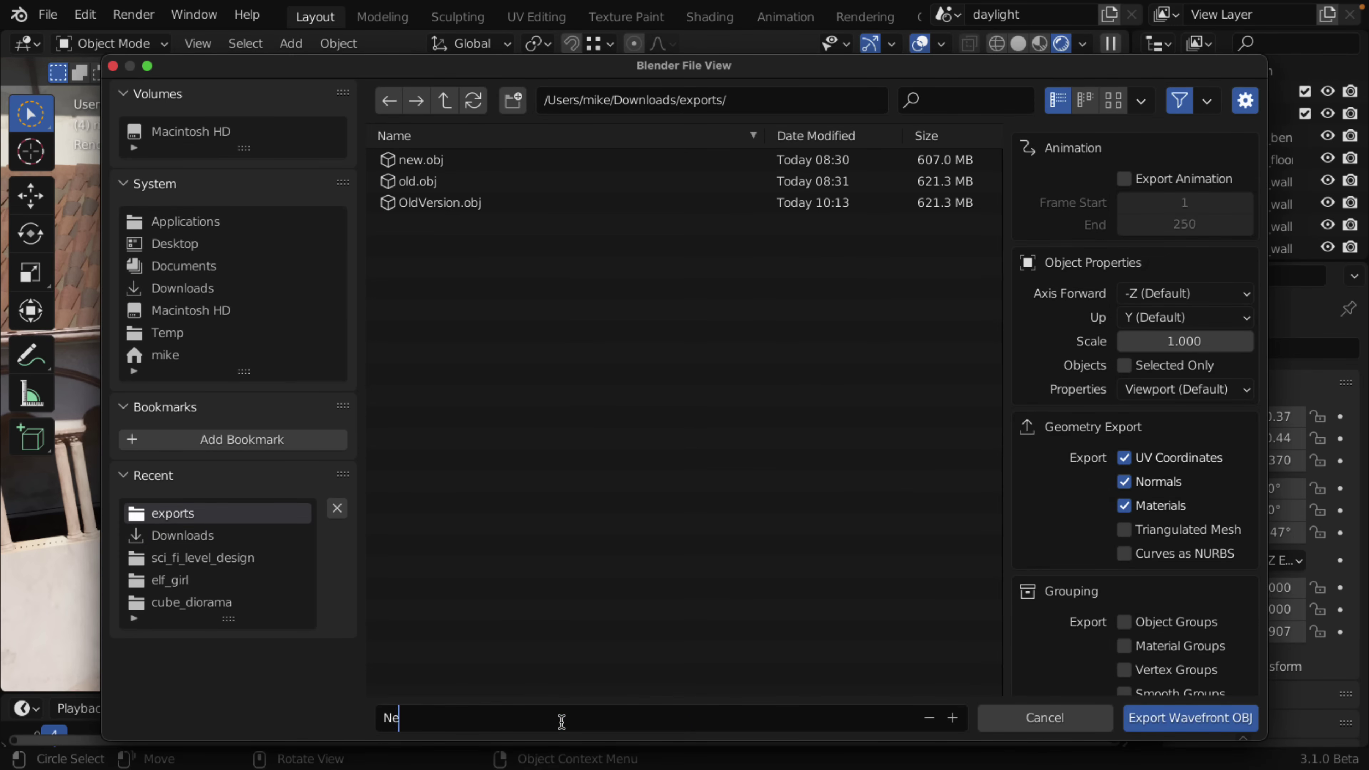
text(wExporterDemo)
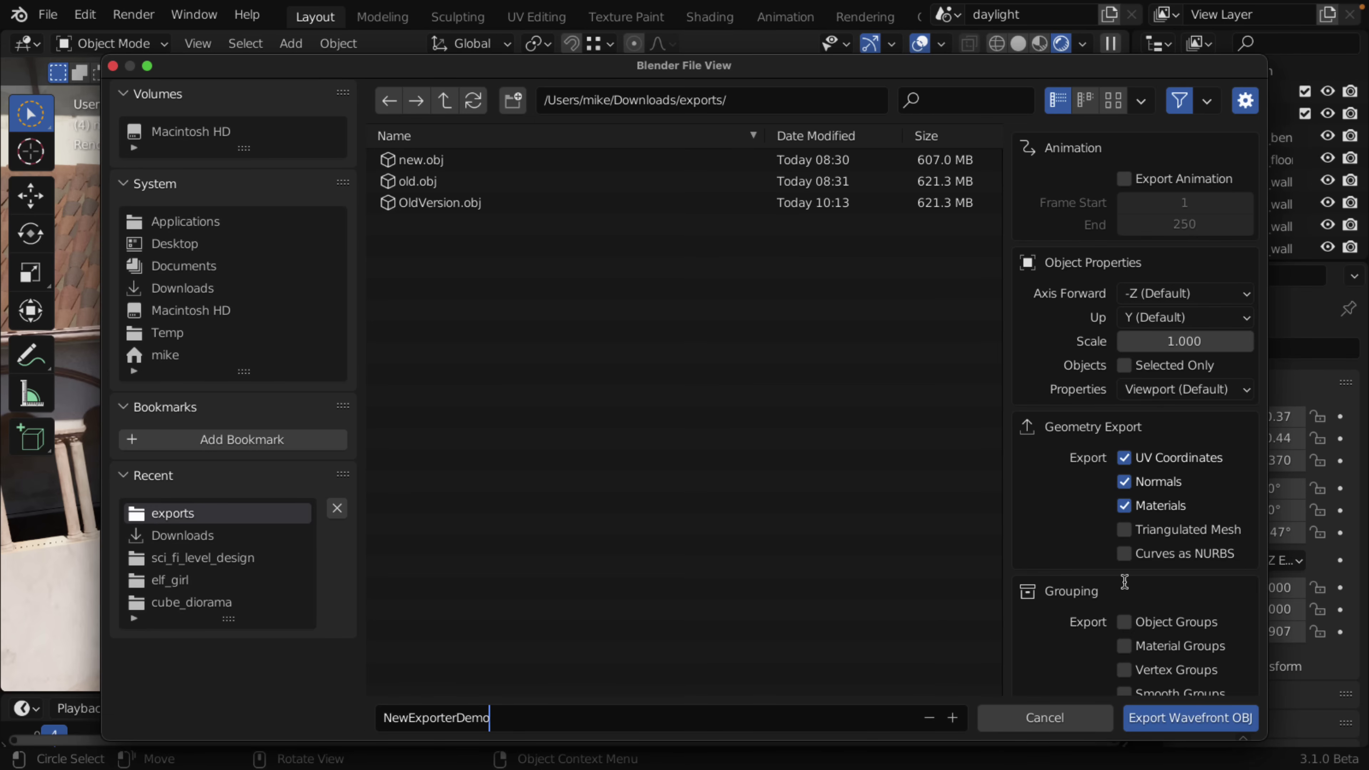
click(1220, 728)
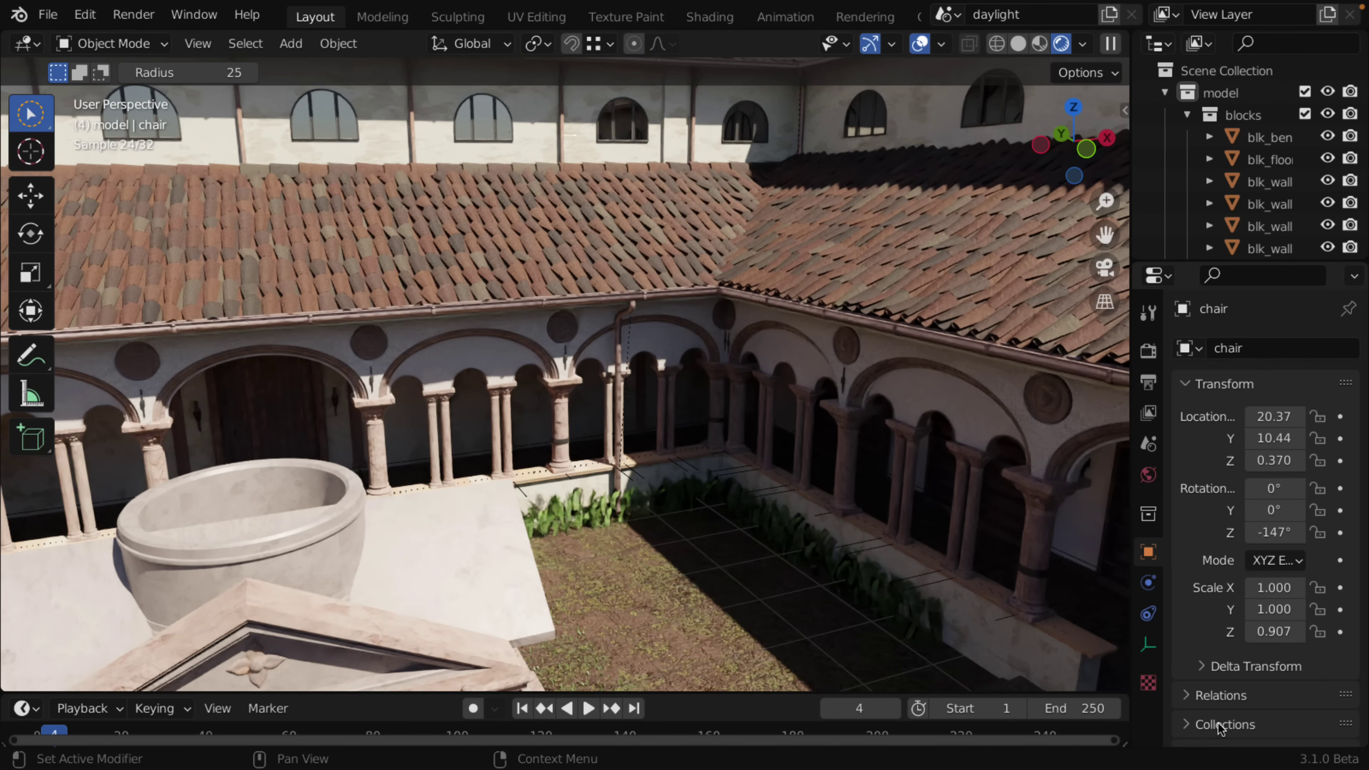
- Export the scene with the older Wavefront (.obj) exporter as OldVersionExport2.obj
click(47, 16)
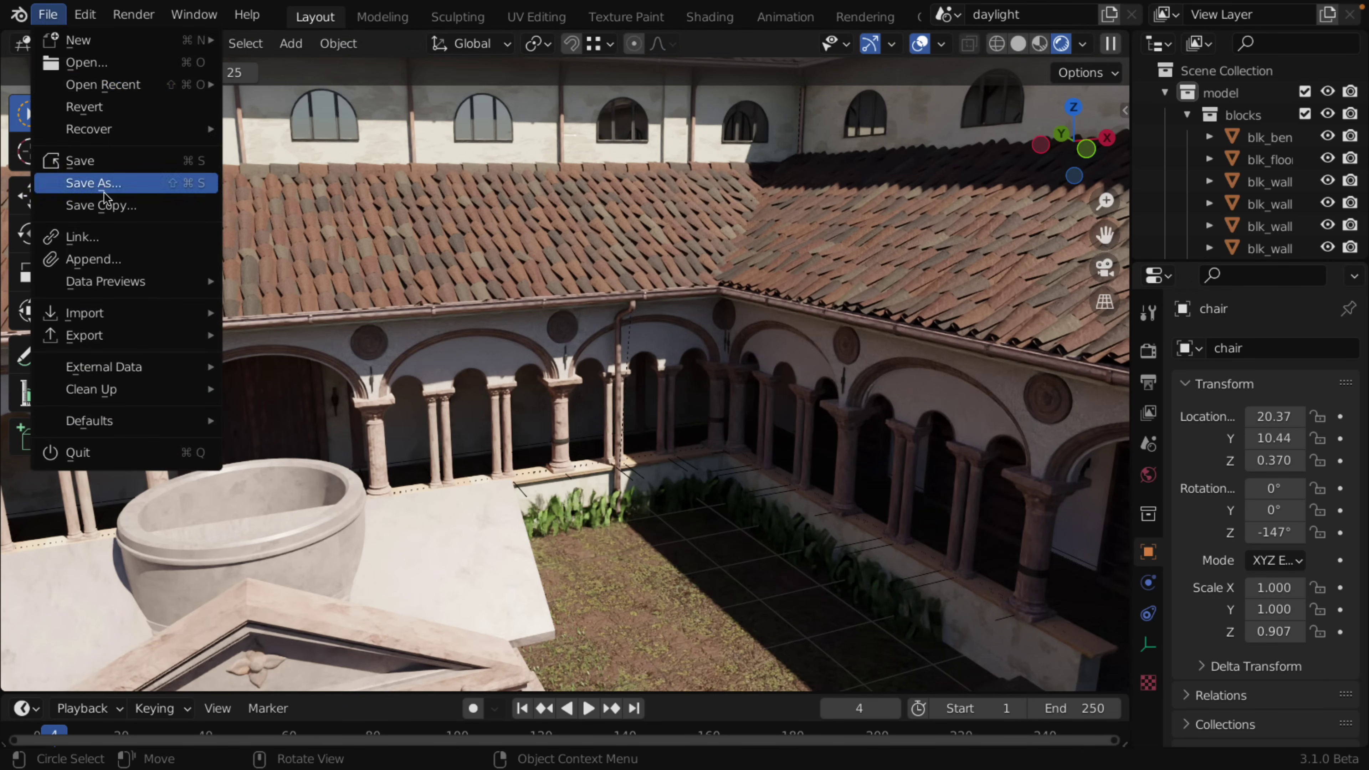
mouse_move(129, 335)
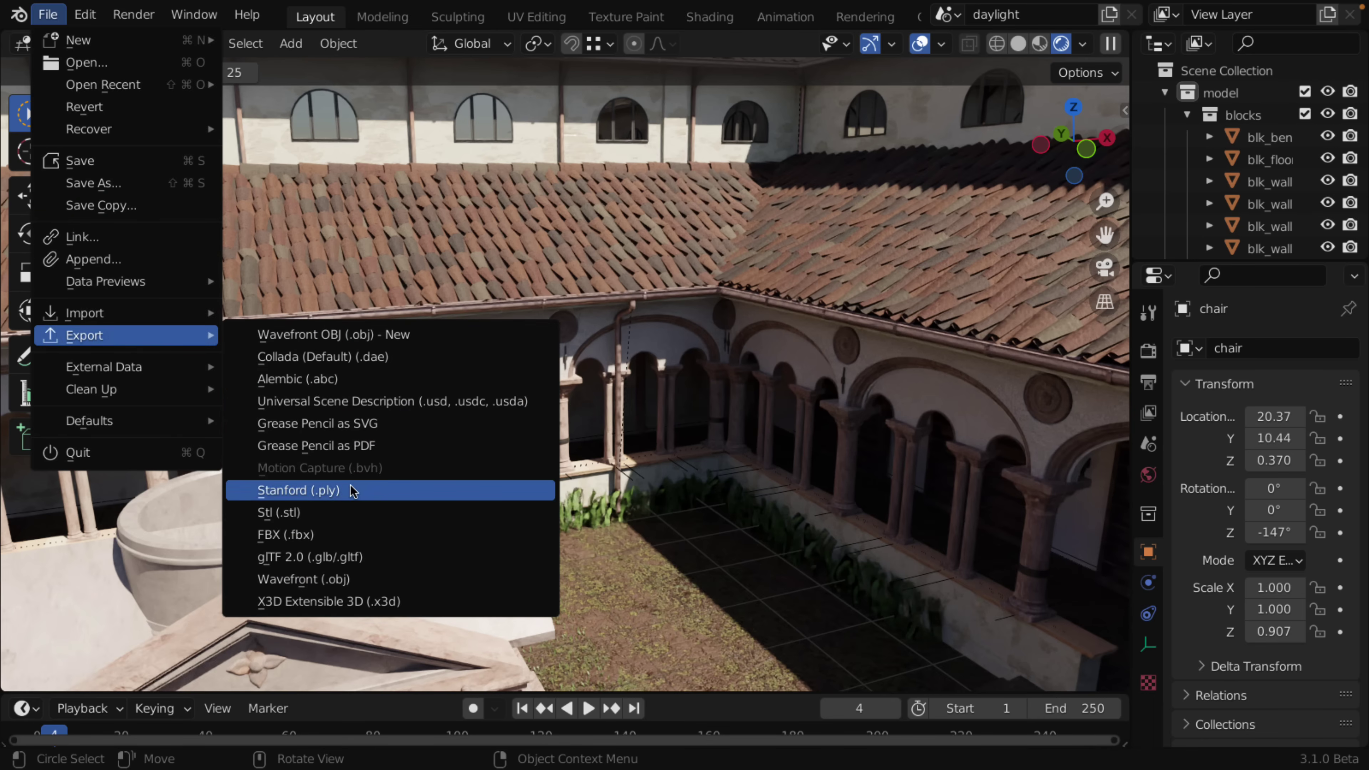
click(329, 581)
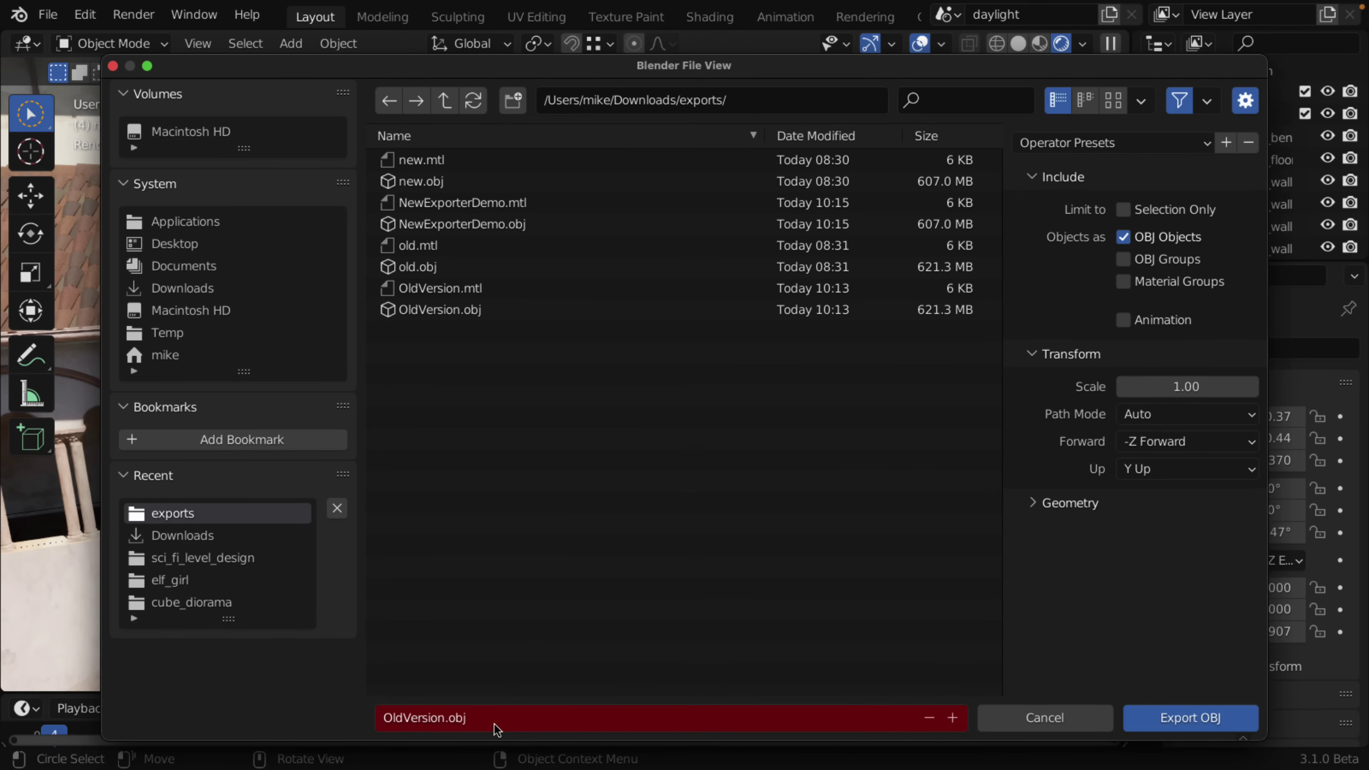
click(442, 717)
click(442, 718)
text(Export)
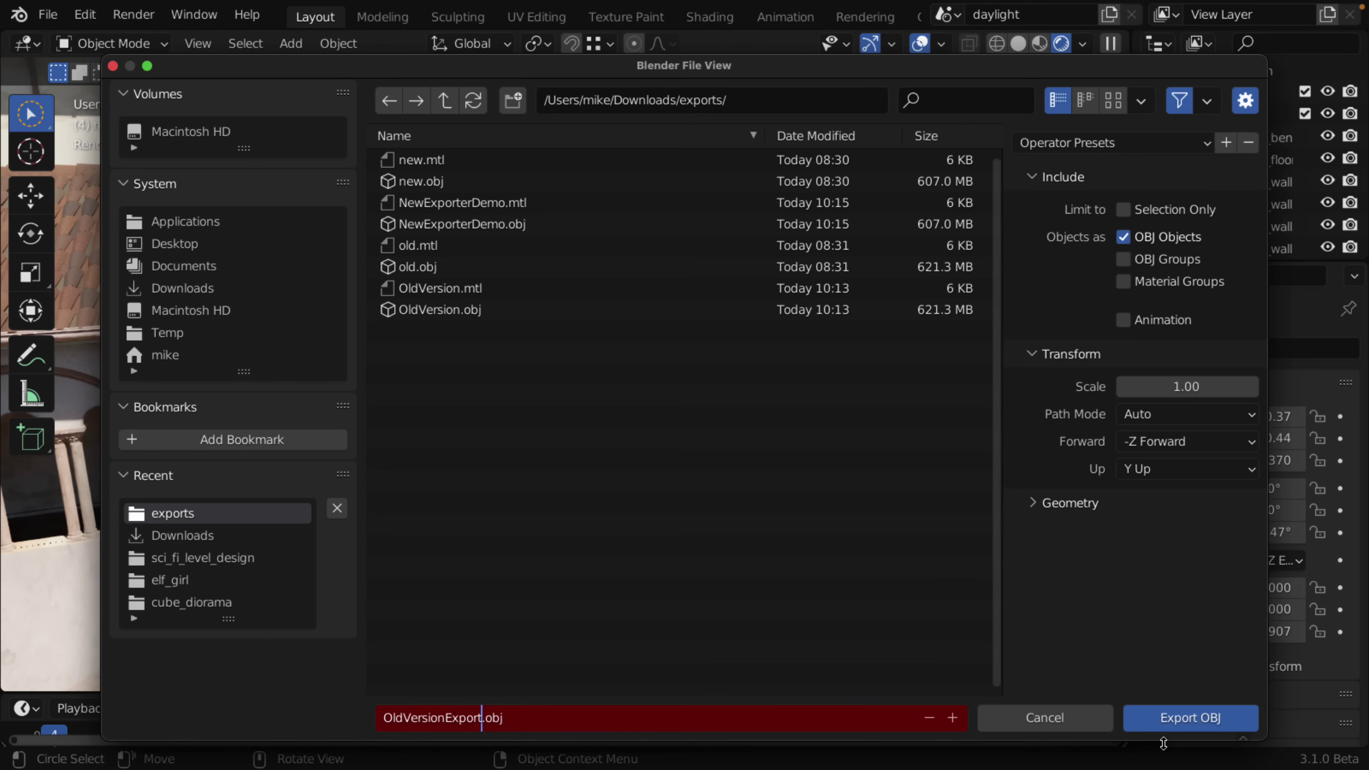
text(2)
click(1215, 728)
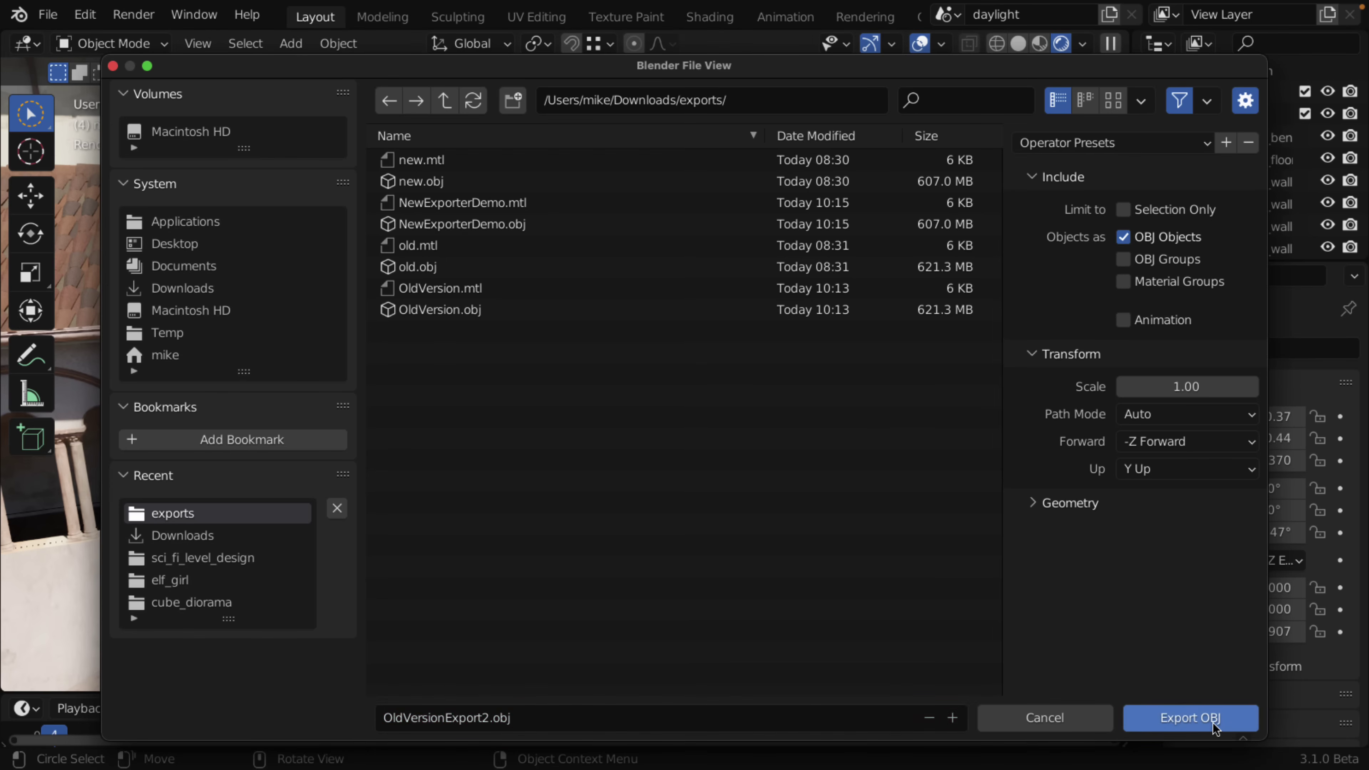
click(1193, 720)
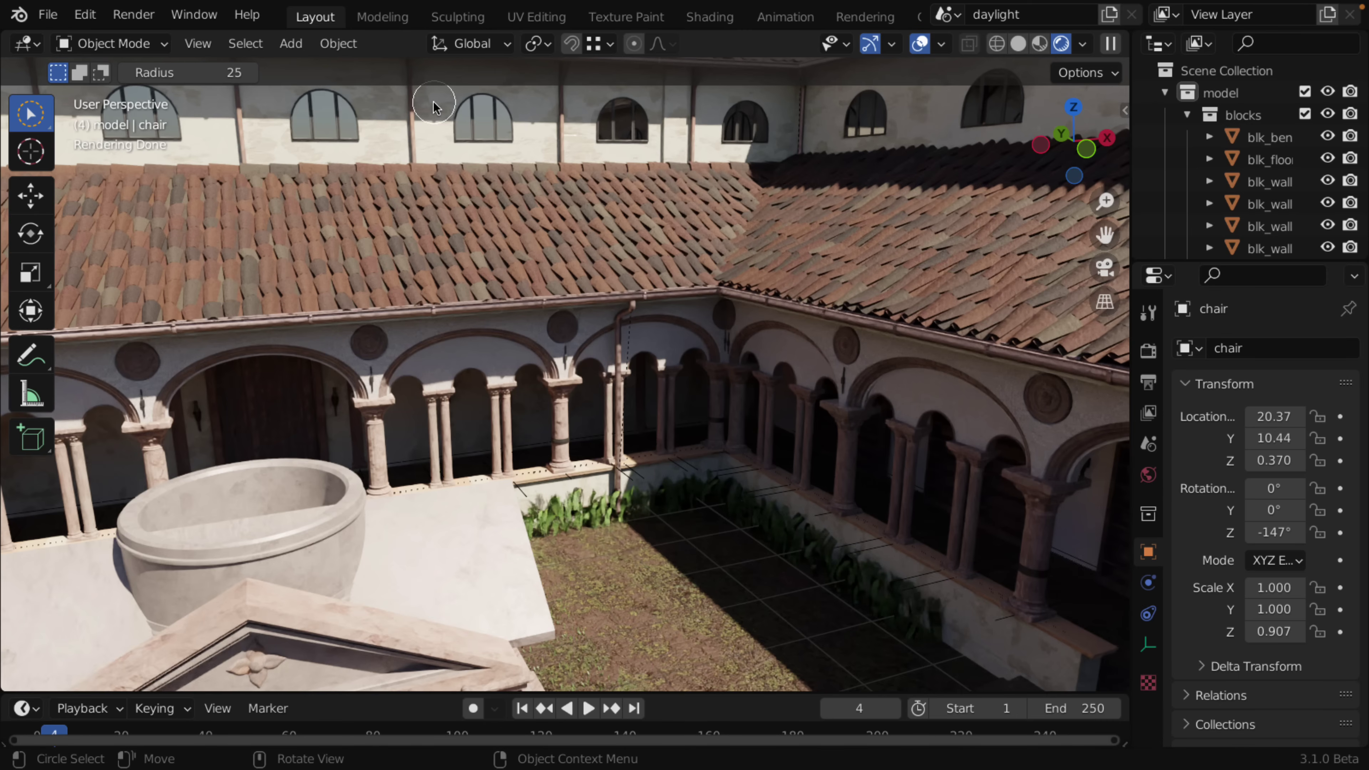
- Start a new General file without saving, merge away the timeline, and split the viewport in two
click(54, 19)
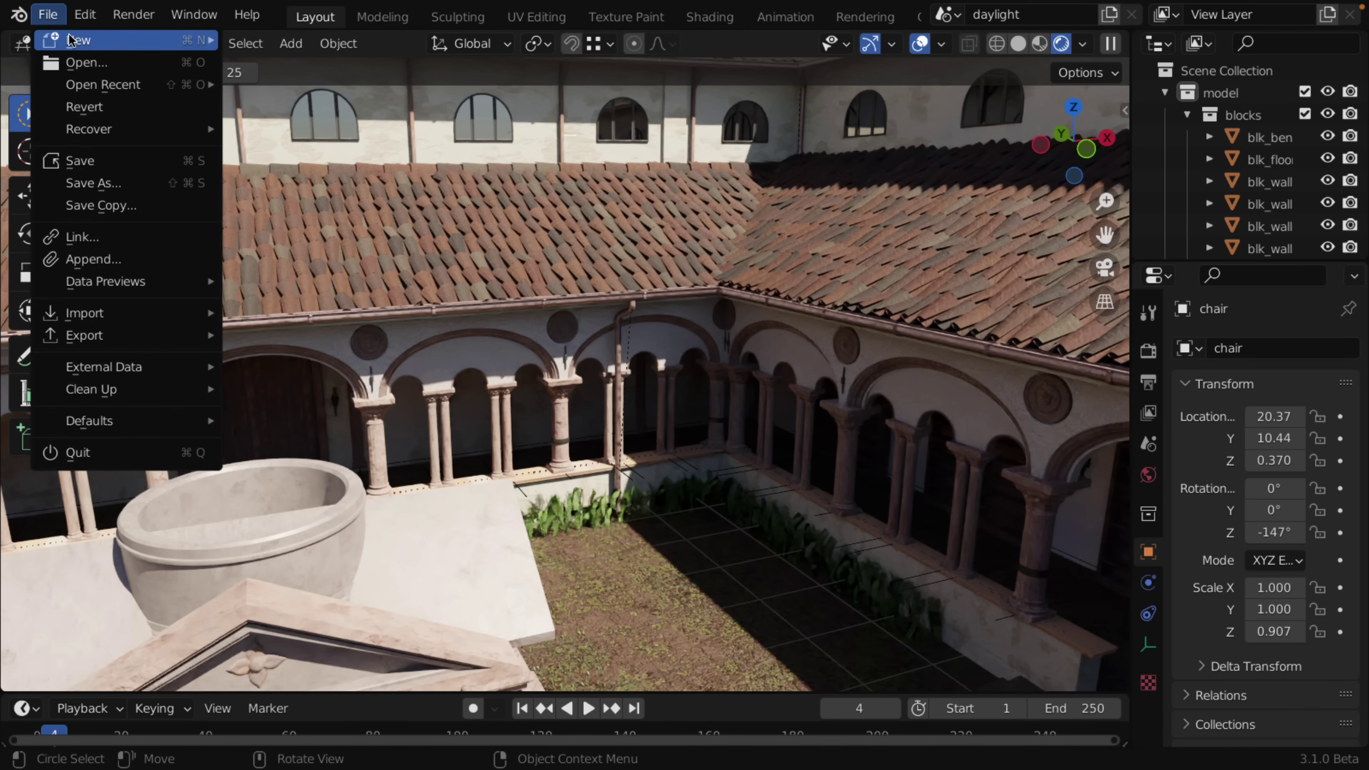
mouse_move(76, 40)
click(261, 44)
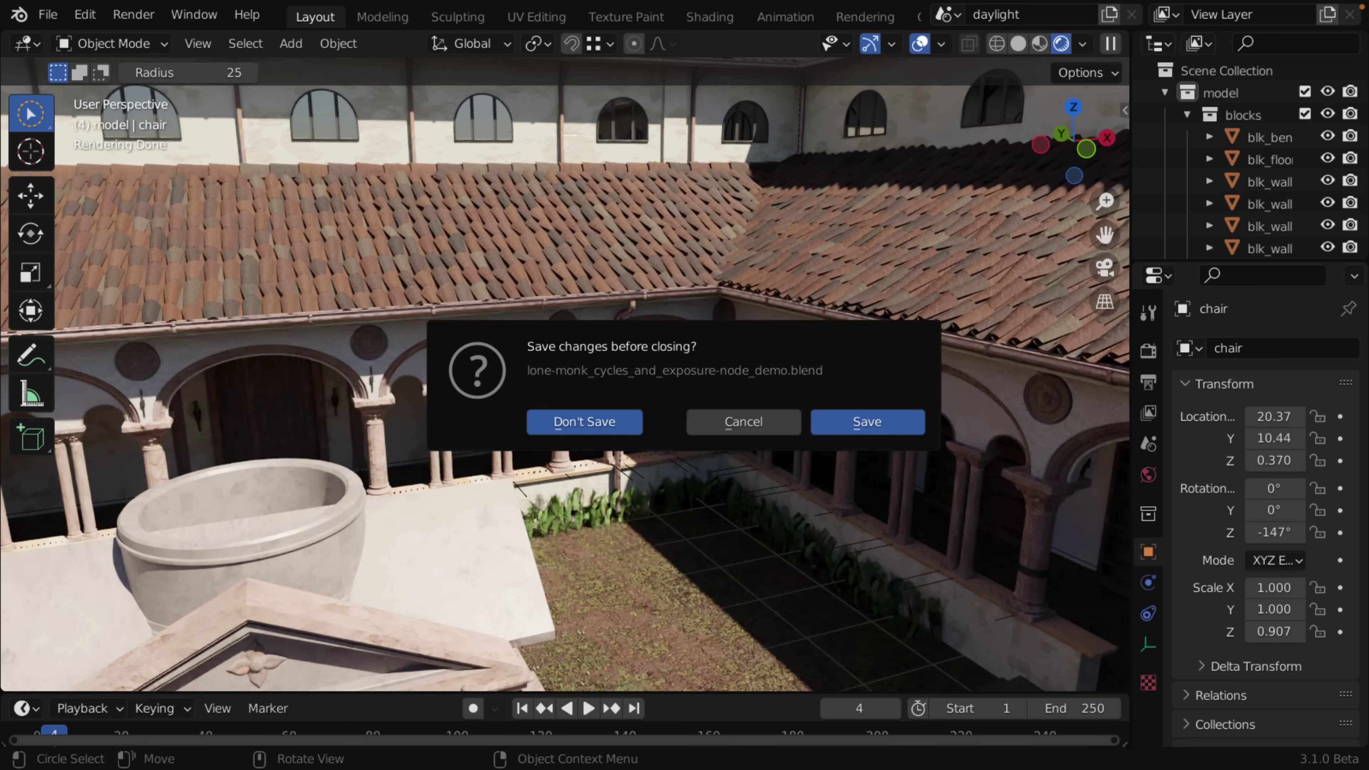
click(589, 422)
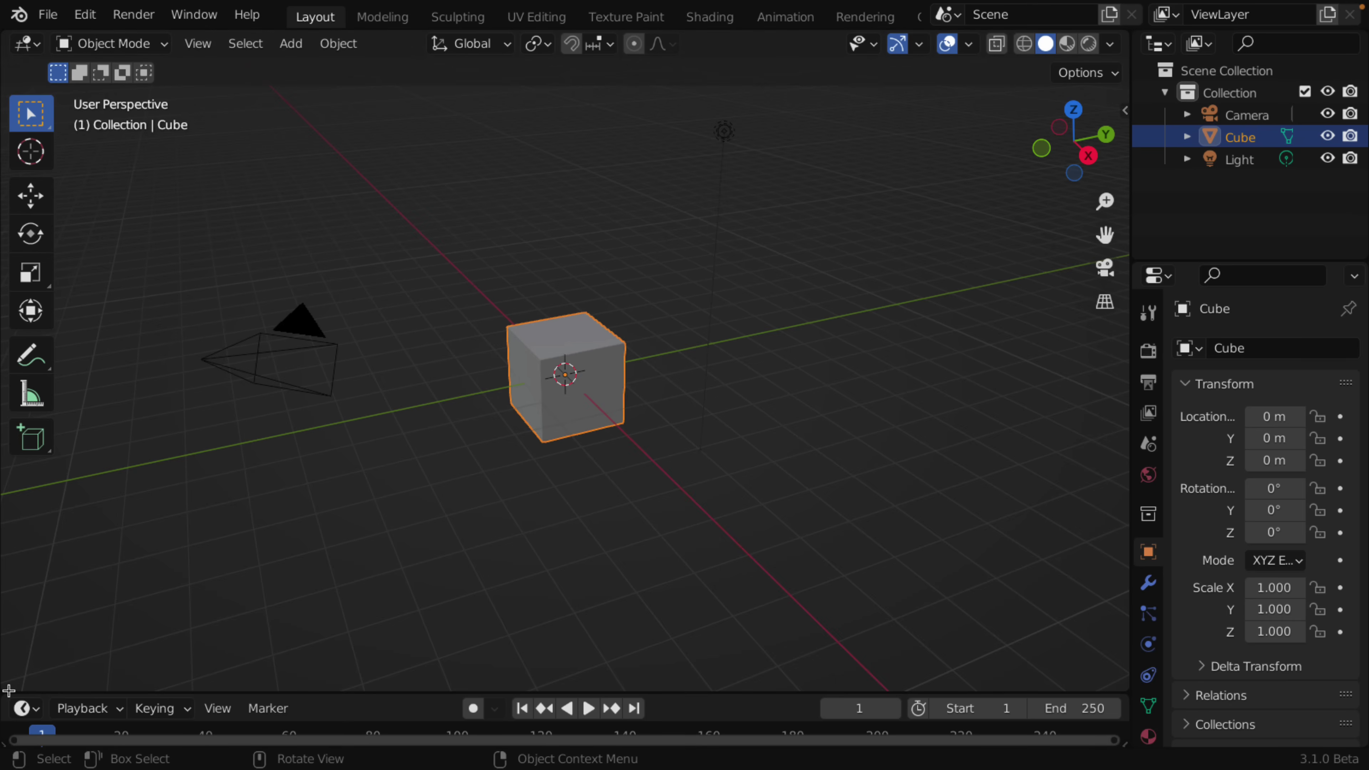
drag(8, 686, 9, 711)
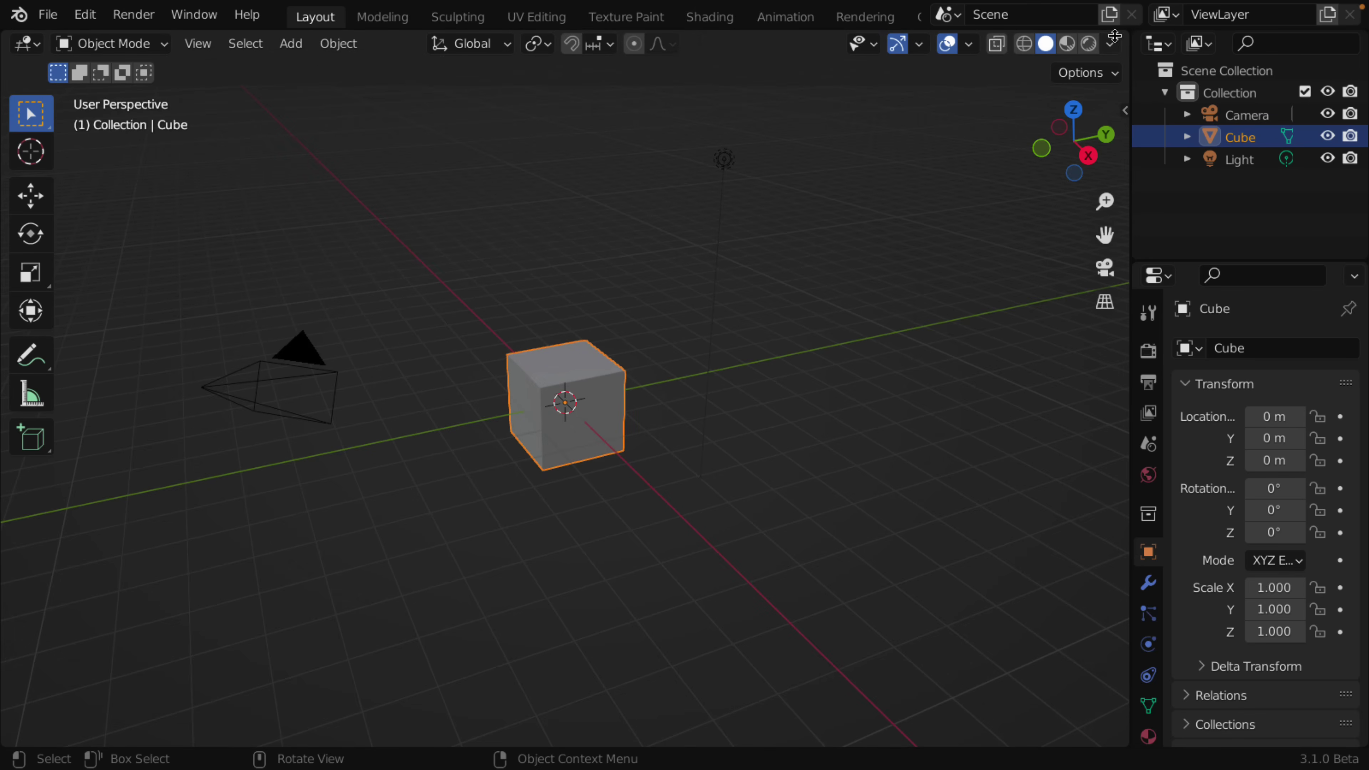
drag(1120, 36, 614, 70)
- Turn the right area into a Geometry Node Editor and create a new node tree for the cube
click(640, 43)
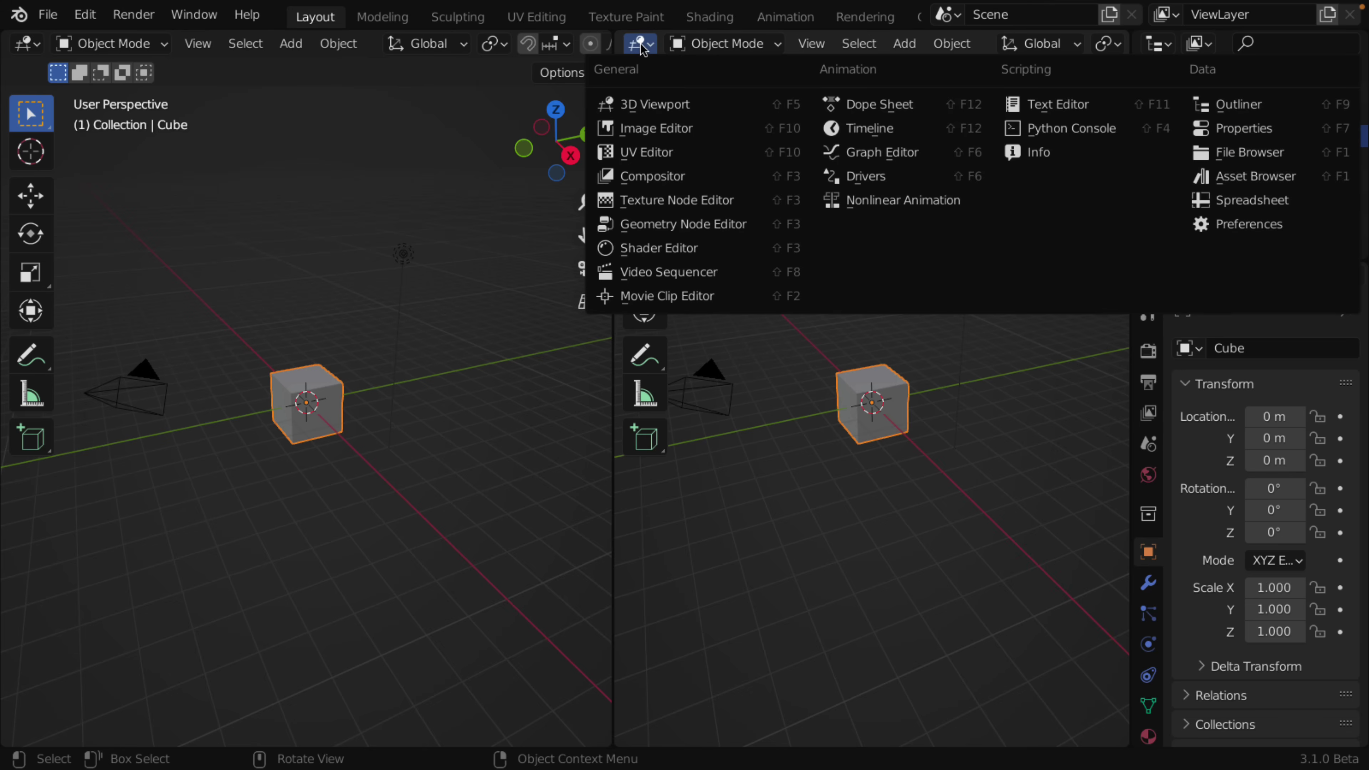
click(647, 224)
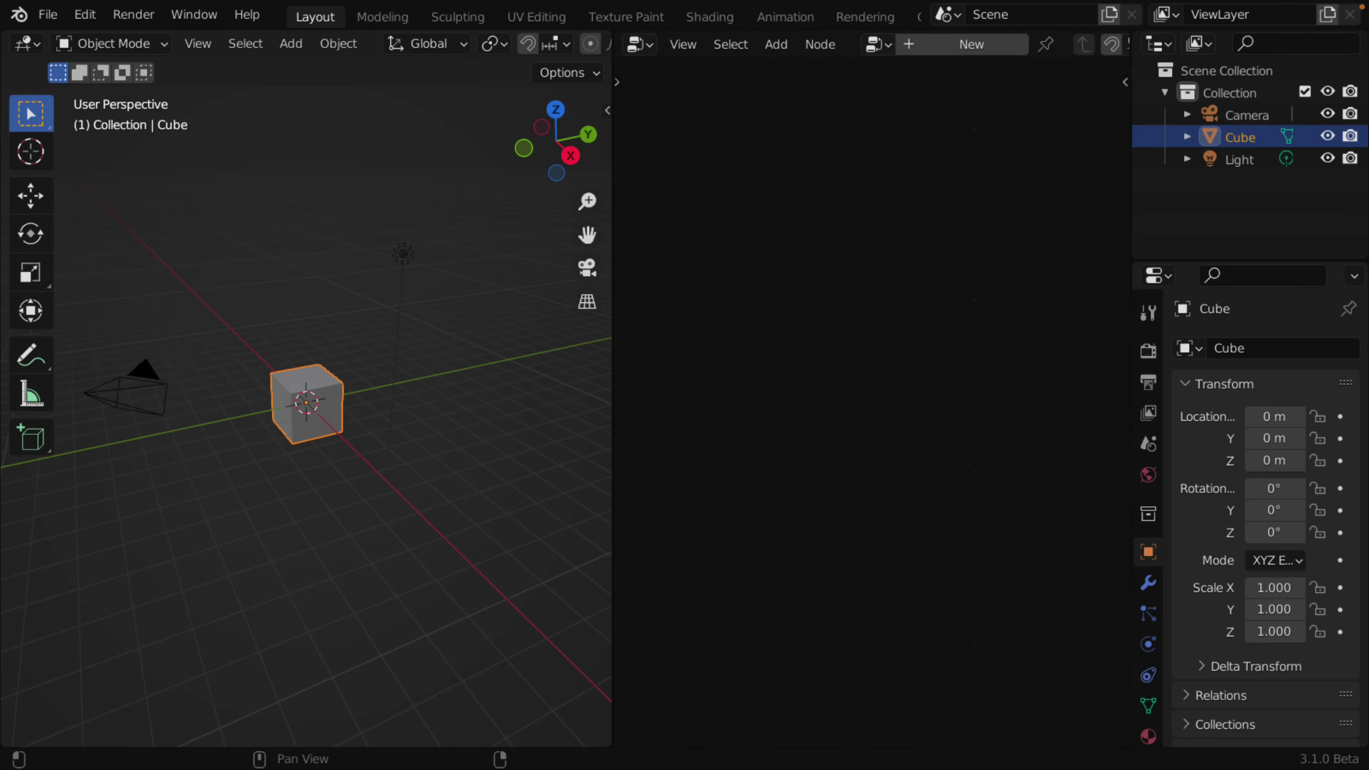
key(n)
click(909, 46)
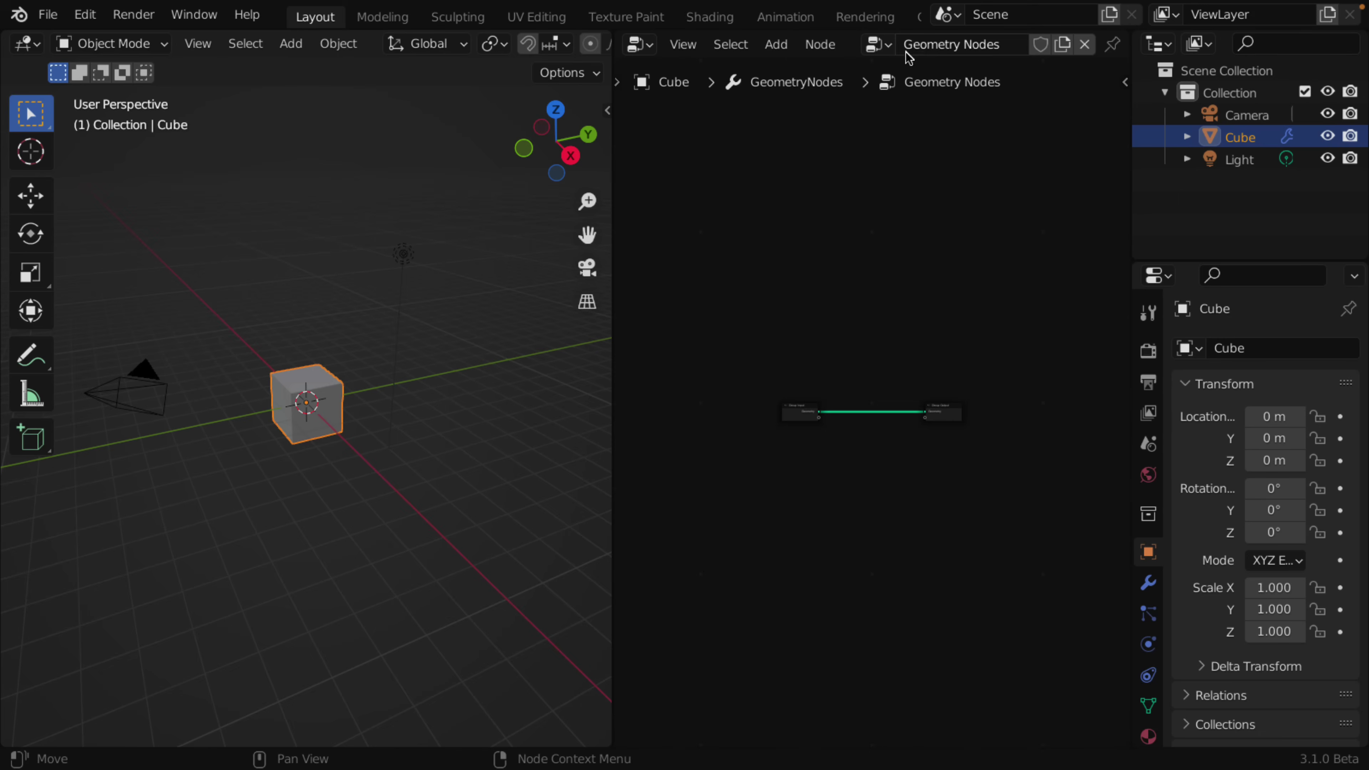
scroll(813, 421, up, 5)
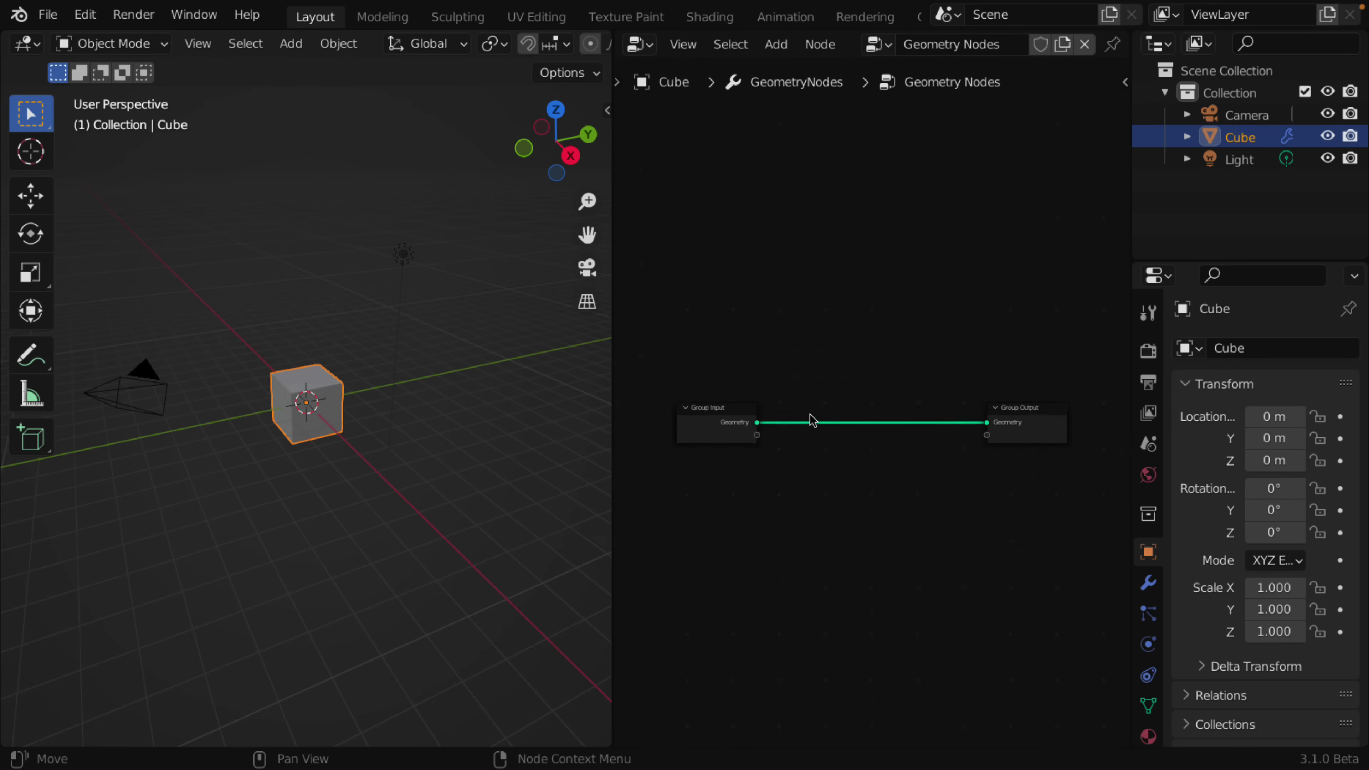
- Insert an Extrude Mesh node, connect it to Group Output, and set Offset Scale to 1.400
drag(724, 427, 799, 318)
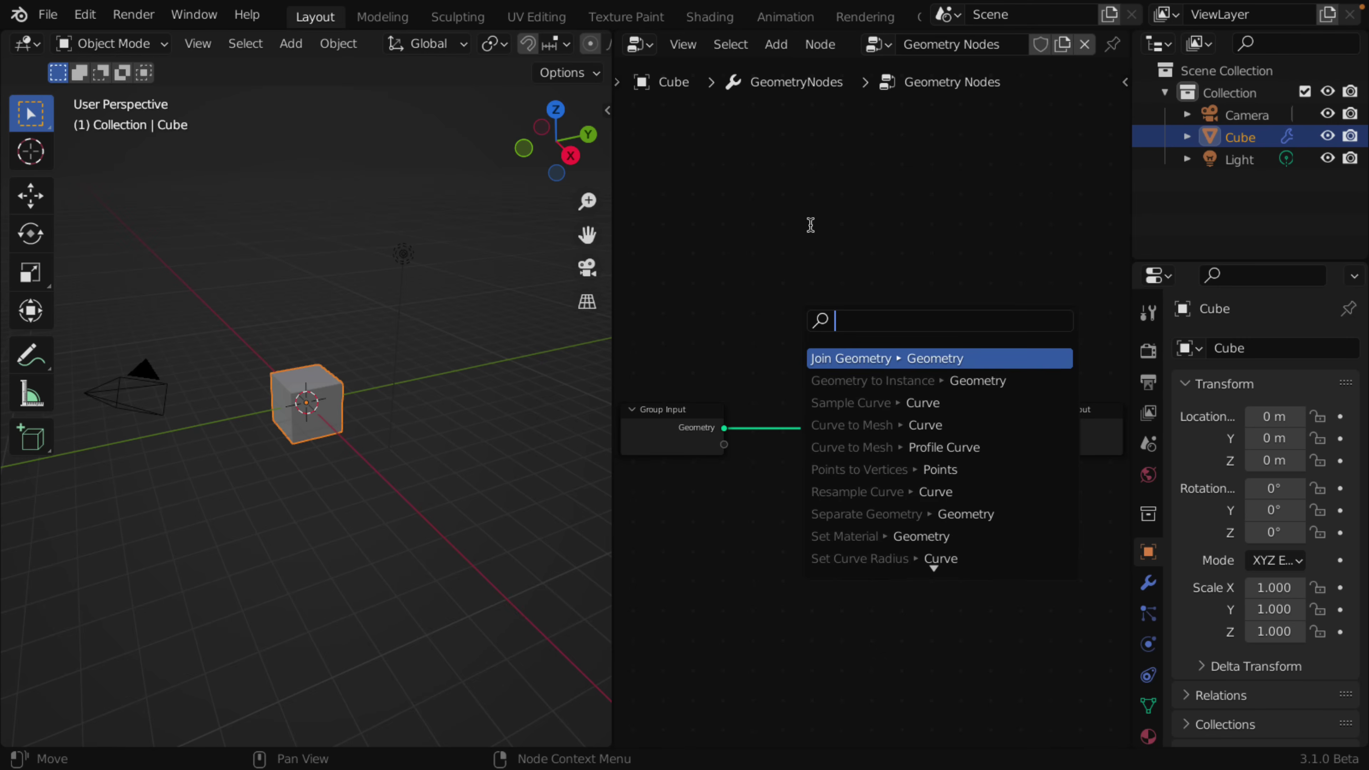
text(extr)
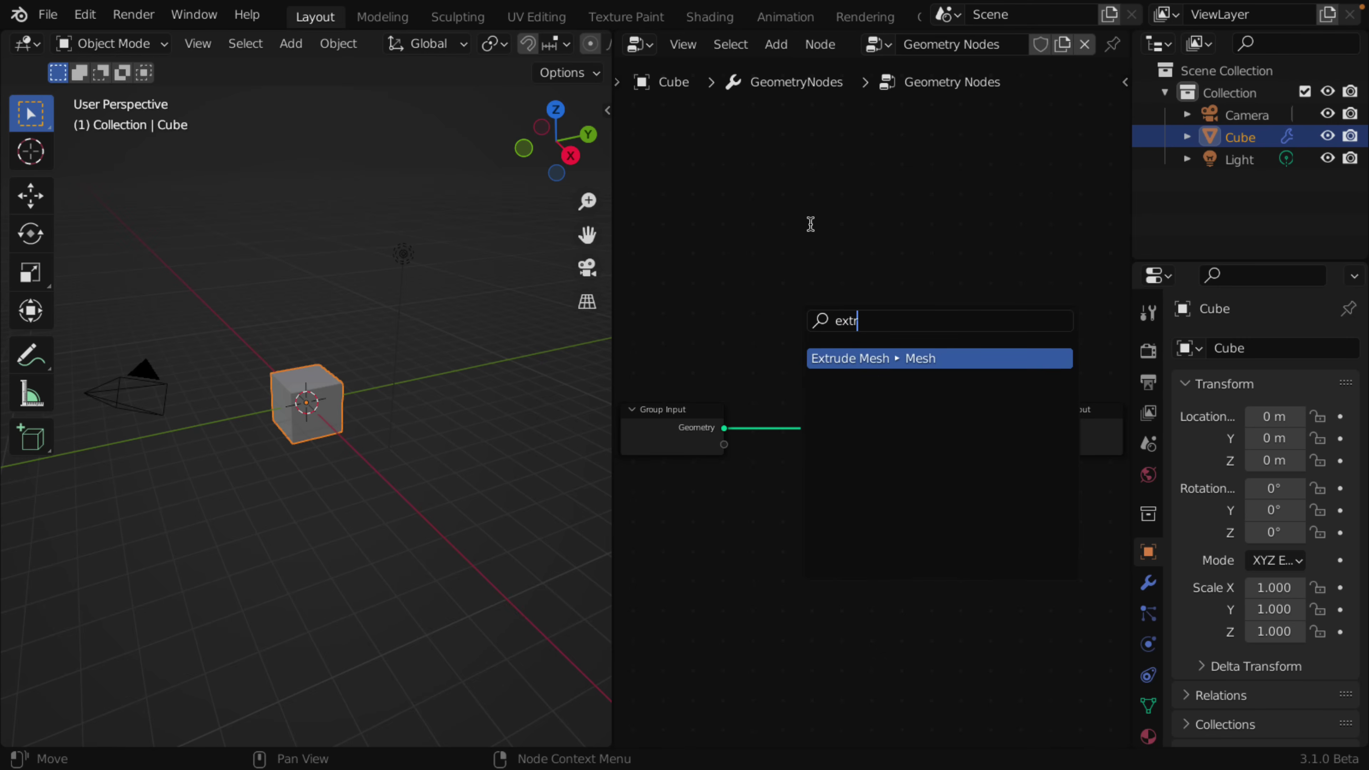
key(Return)
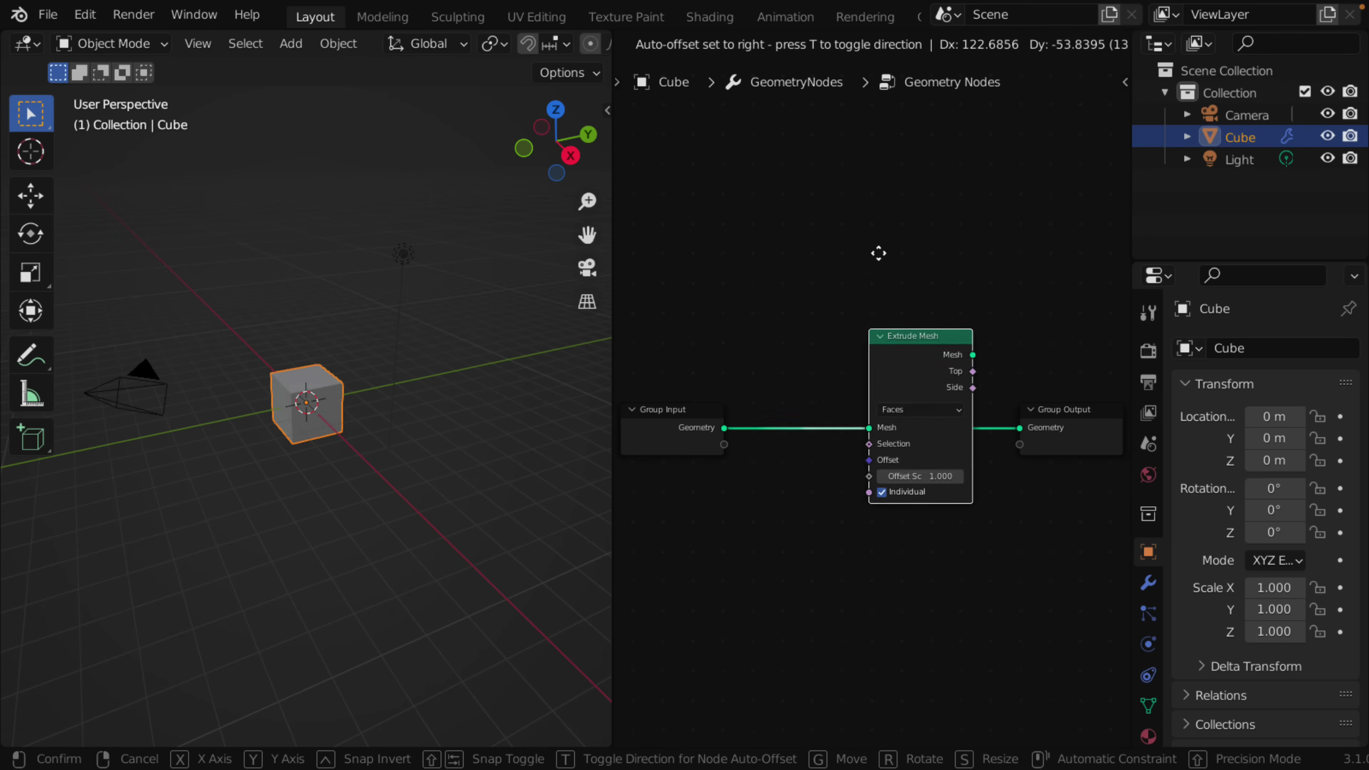
click(812, 153)
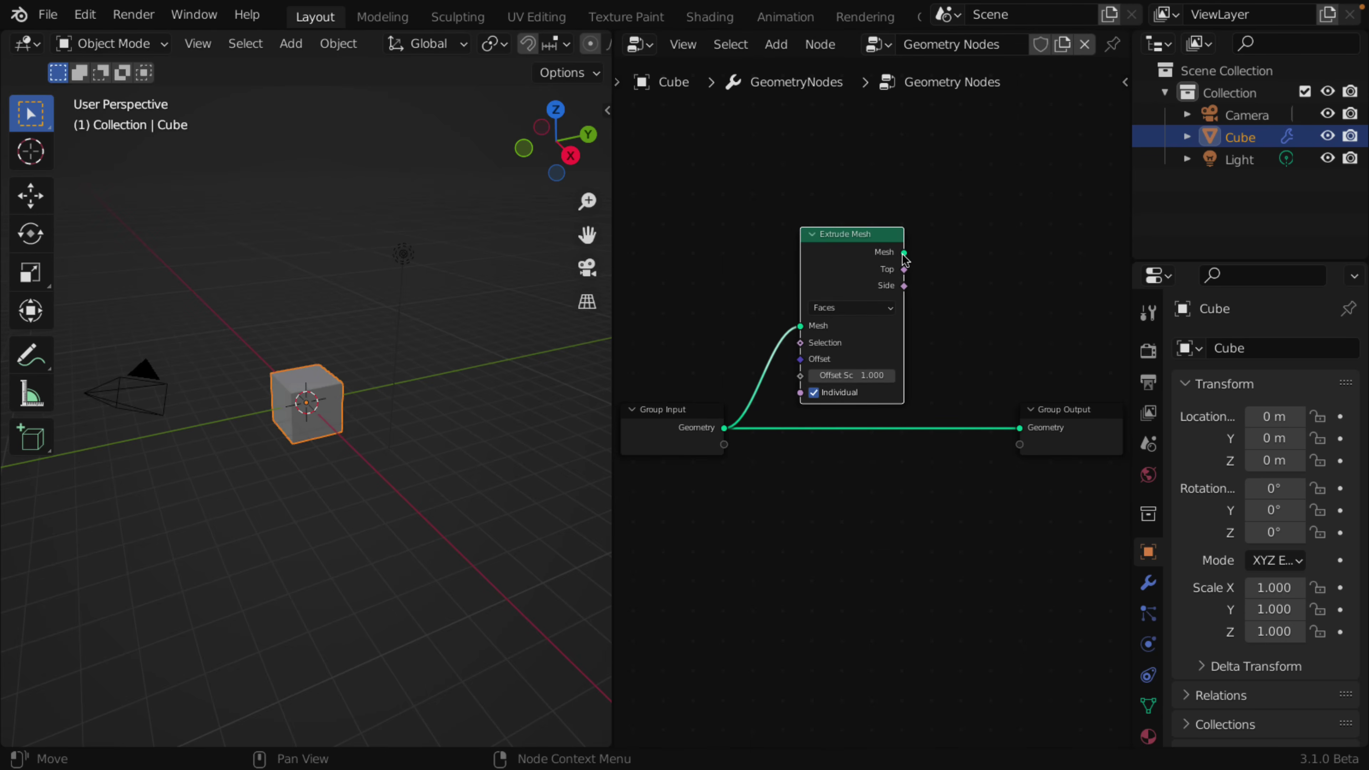
drag(904, 254, 1021, 428)
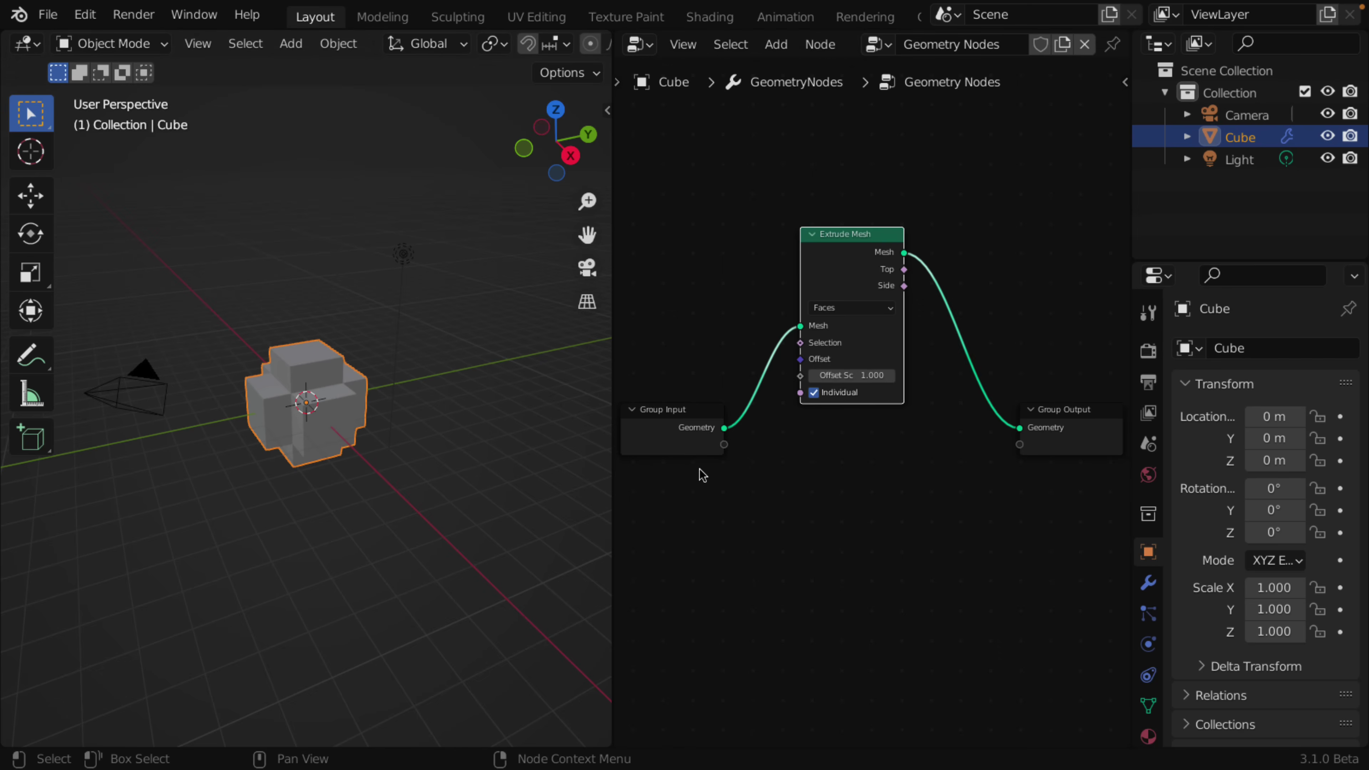
mouse_move(849, 376)
mouse_down()
mouse_move(869, 376)
mouse_move(854, 376)
mouse_up()
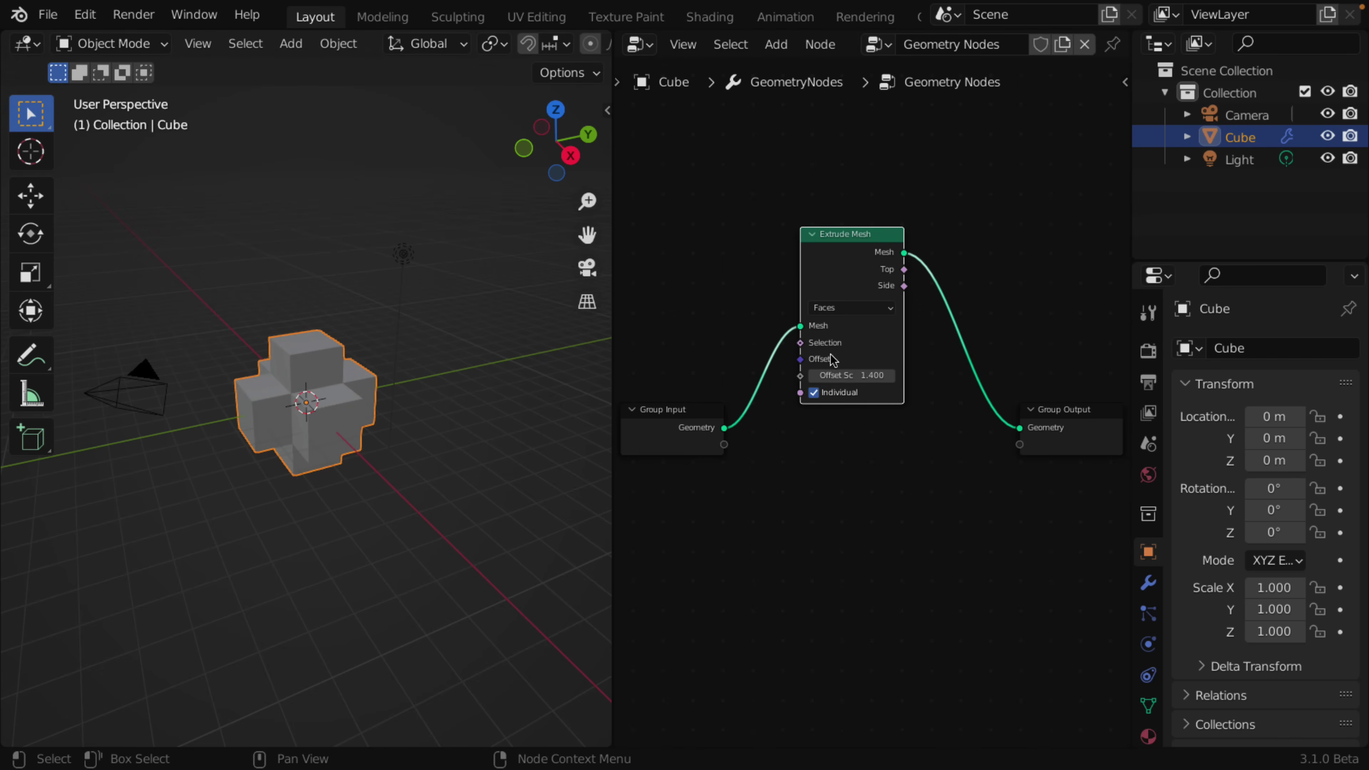
drag(850, 243, 844, 302)
- Search for and add a Scene Time node, placing it above Extrude Mesh
click(777, 44)
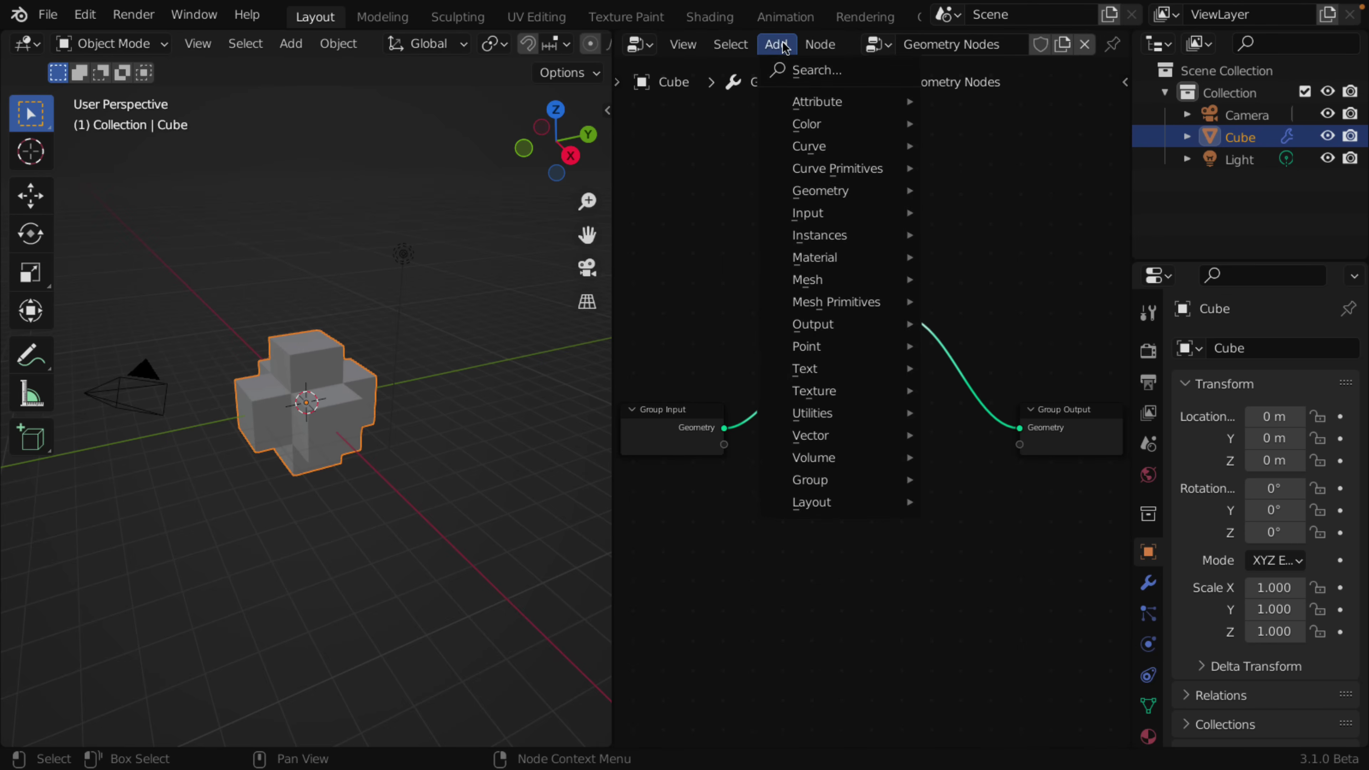
click(811, 70)
text(scene)
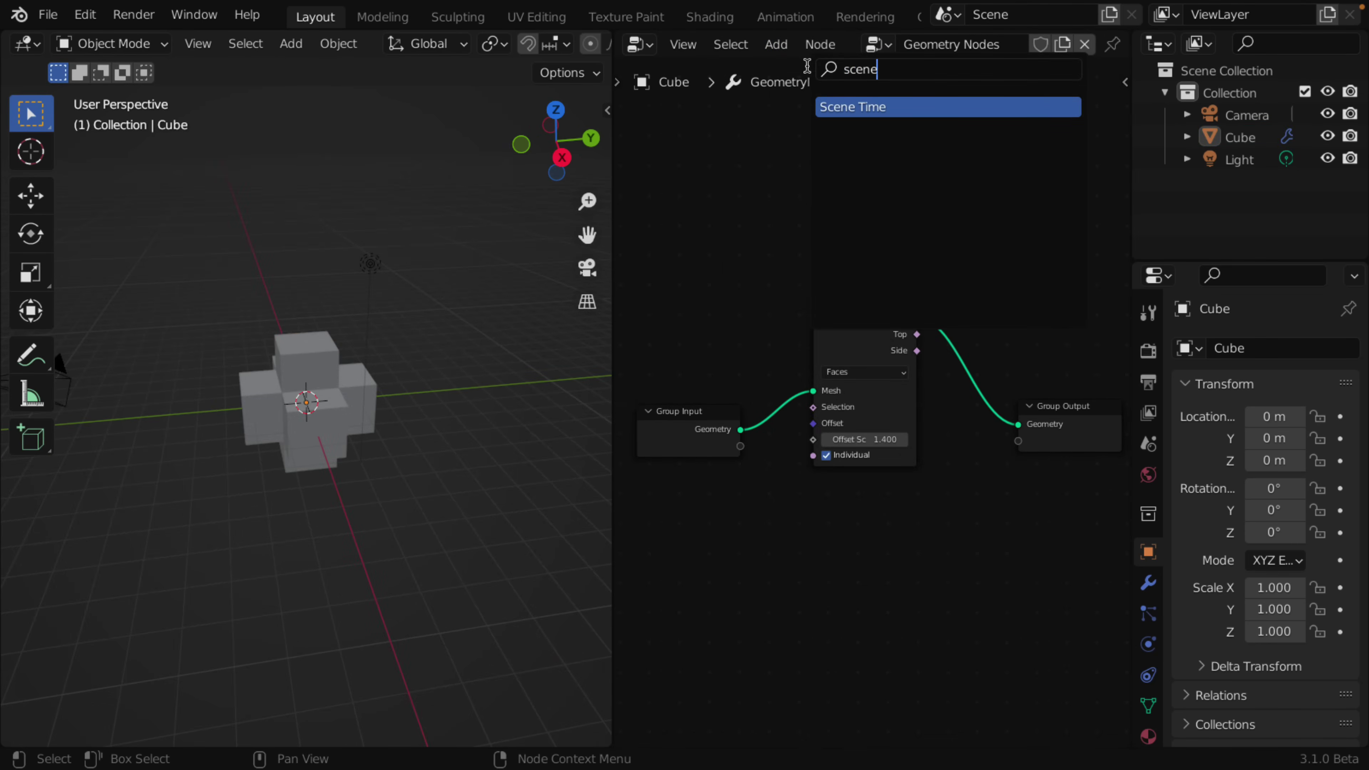
click(857, 107)
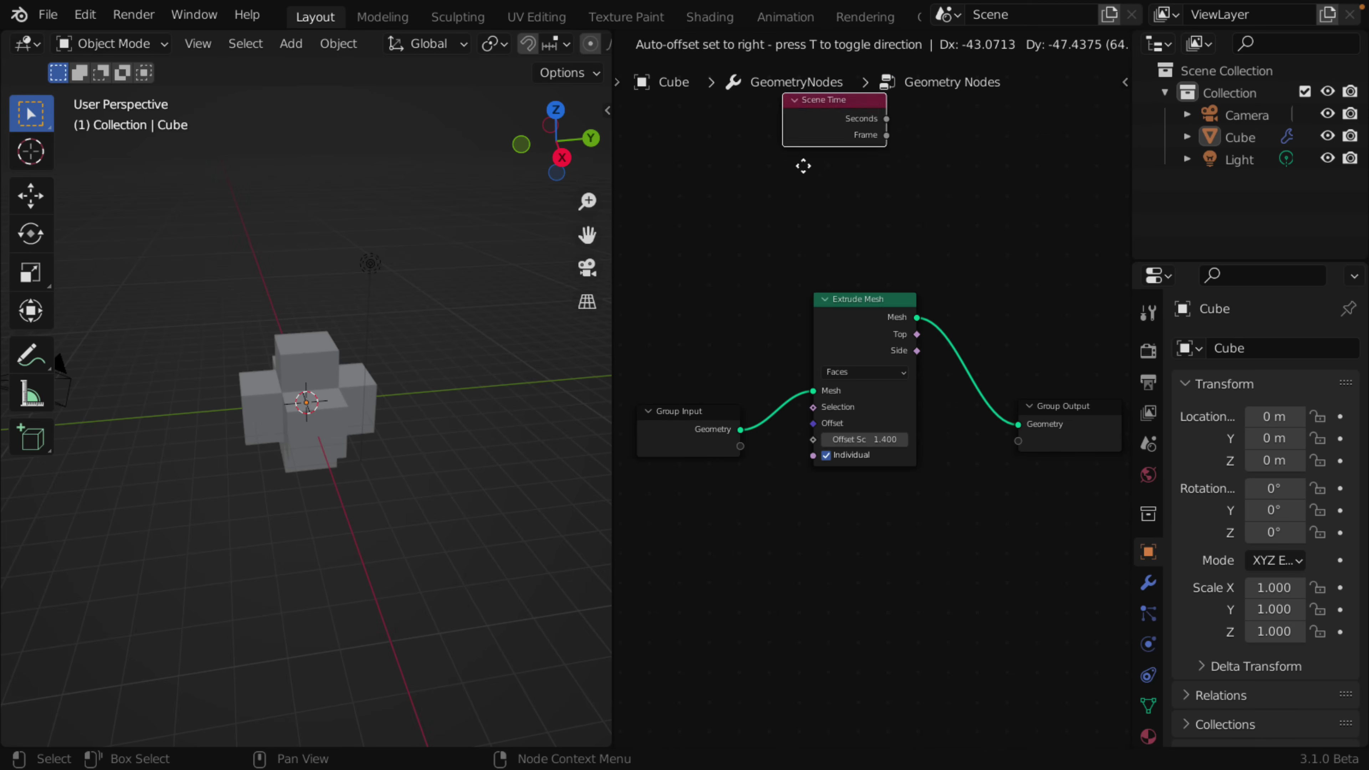
click(757, 209)
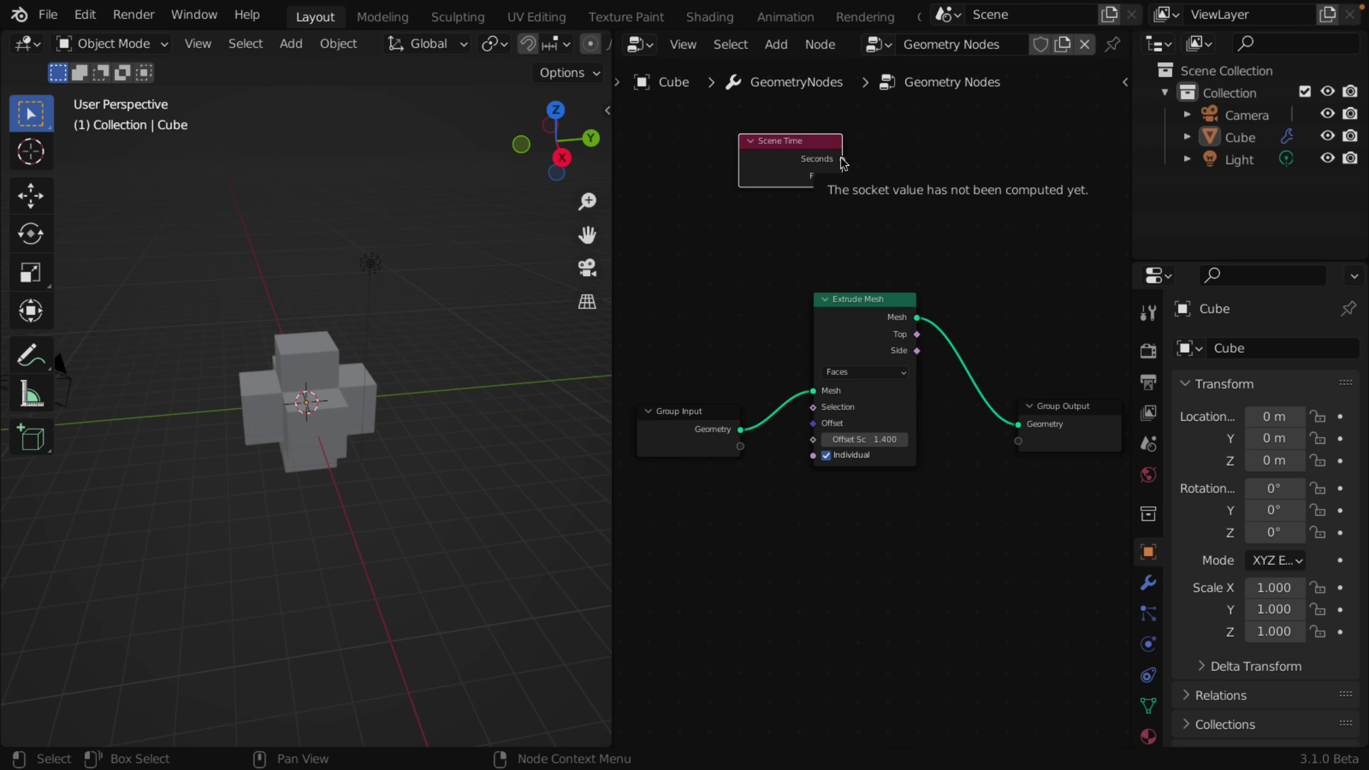
- Link Scene Time's Seconds output to Extrude Mesh's Offset Scale and reposition the Scene Time node
drag(800, 142, 743, 147)
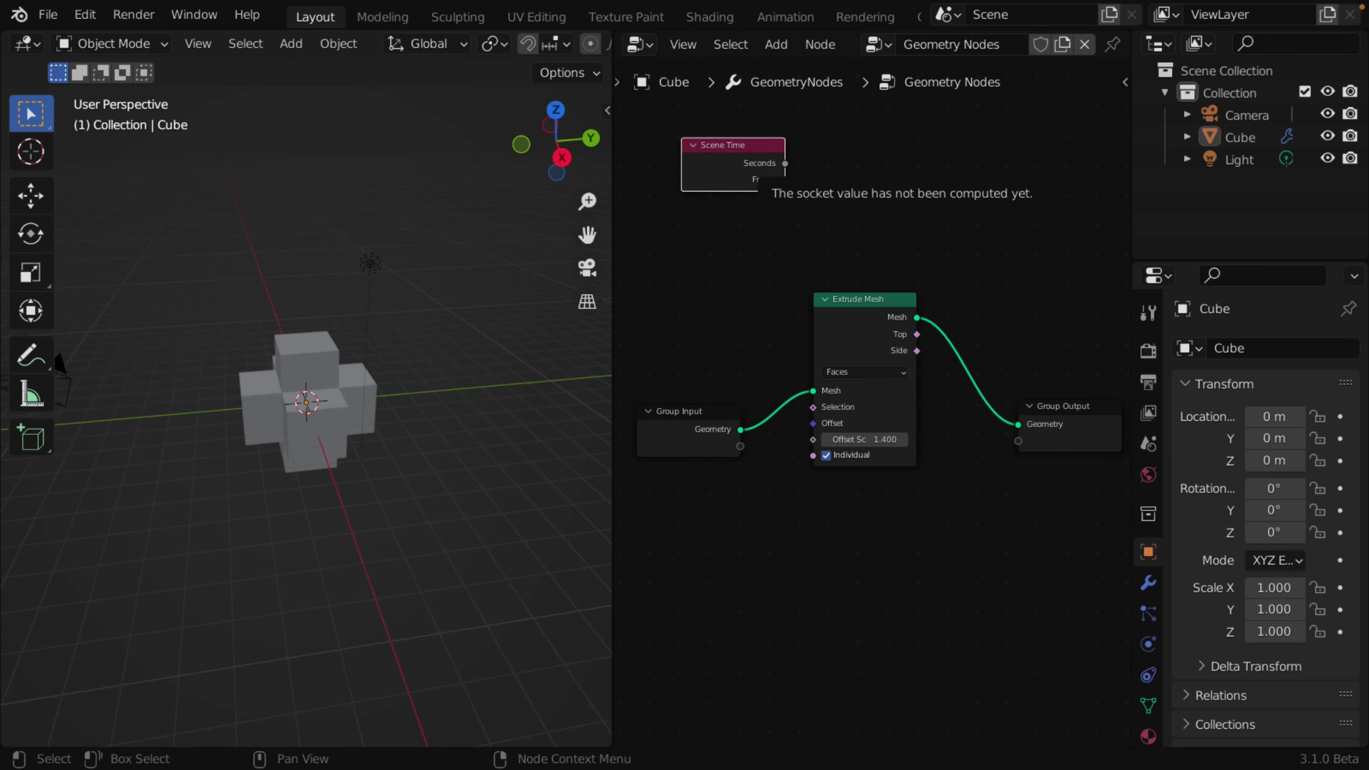
drag(785, 164, 814, 440)
drag(754, 147, 733, 150)
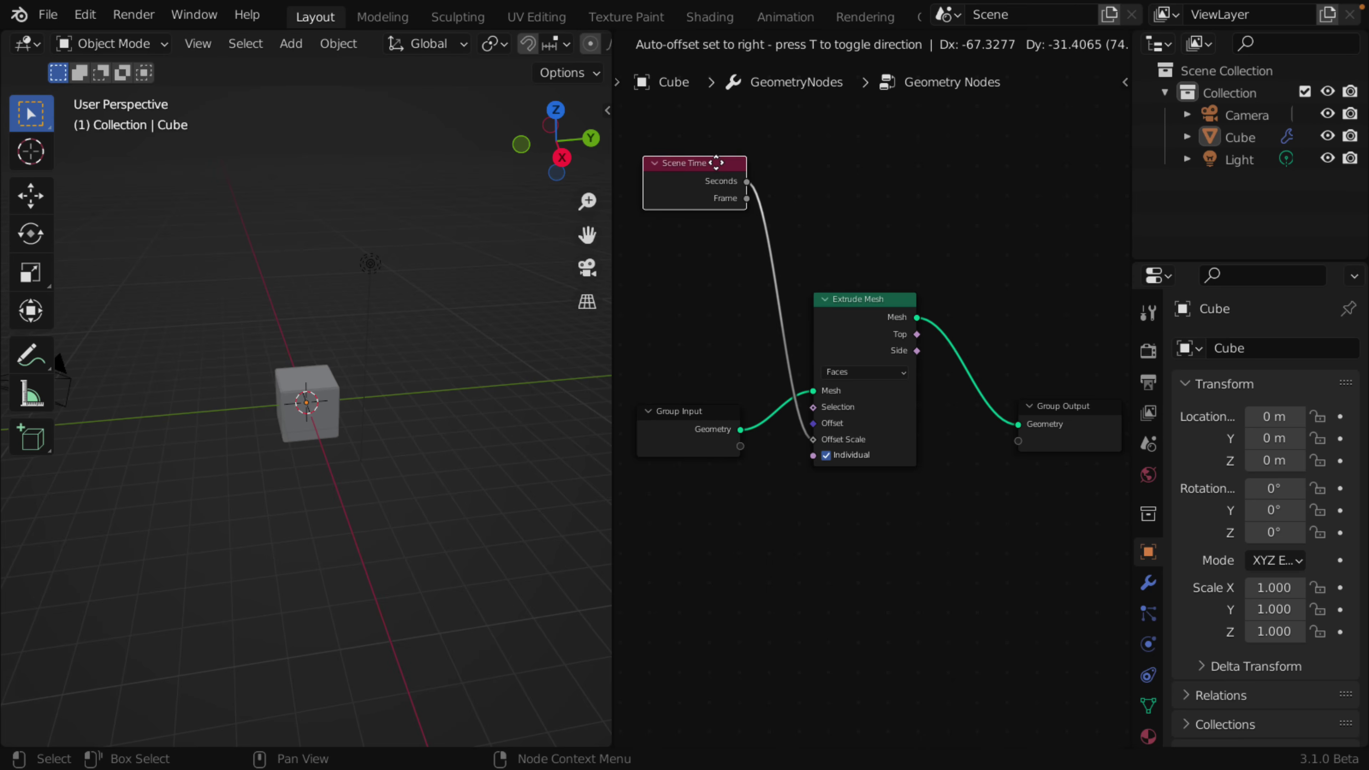
drag(717, 162, 713, 186)
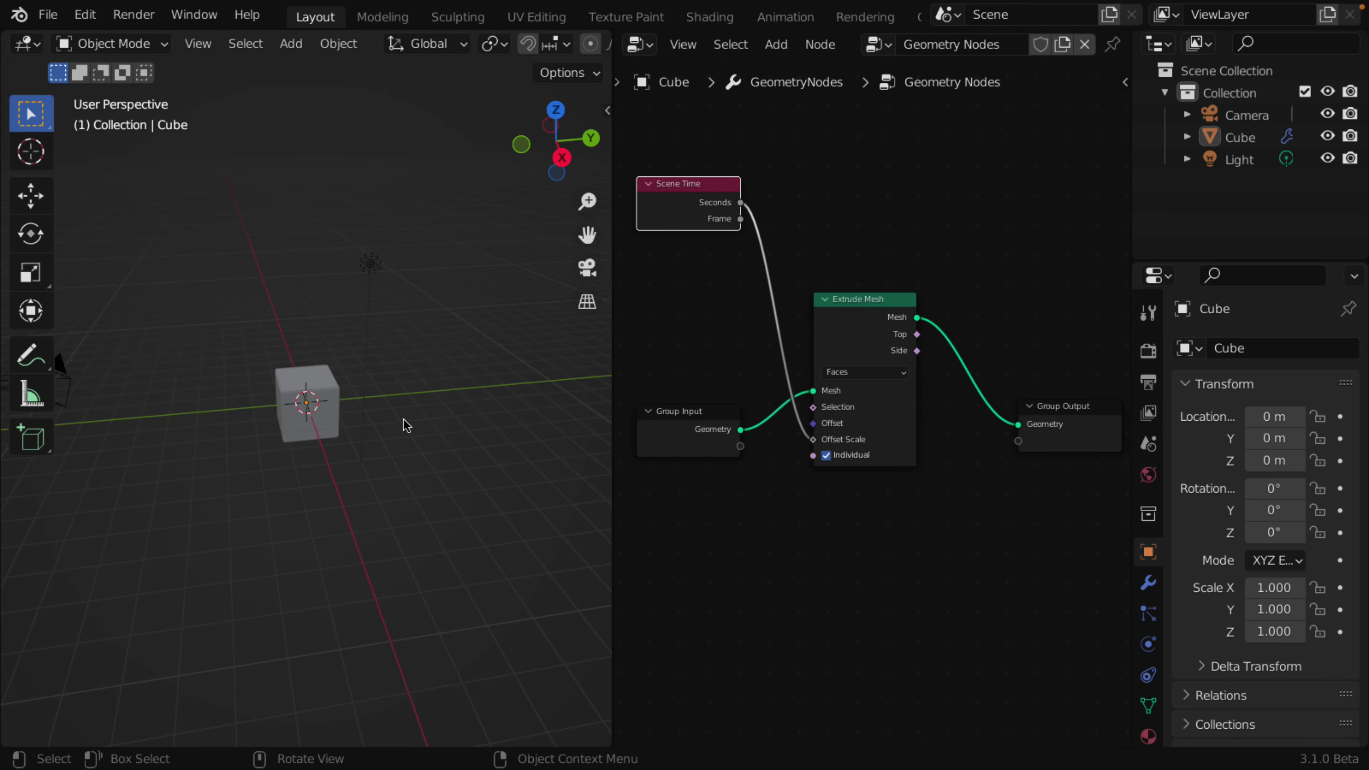
- Play the animation to watch the cube's extrusions grow over time
key(space)
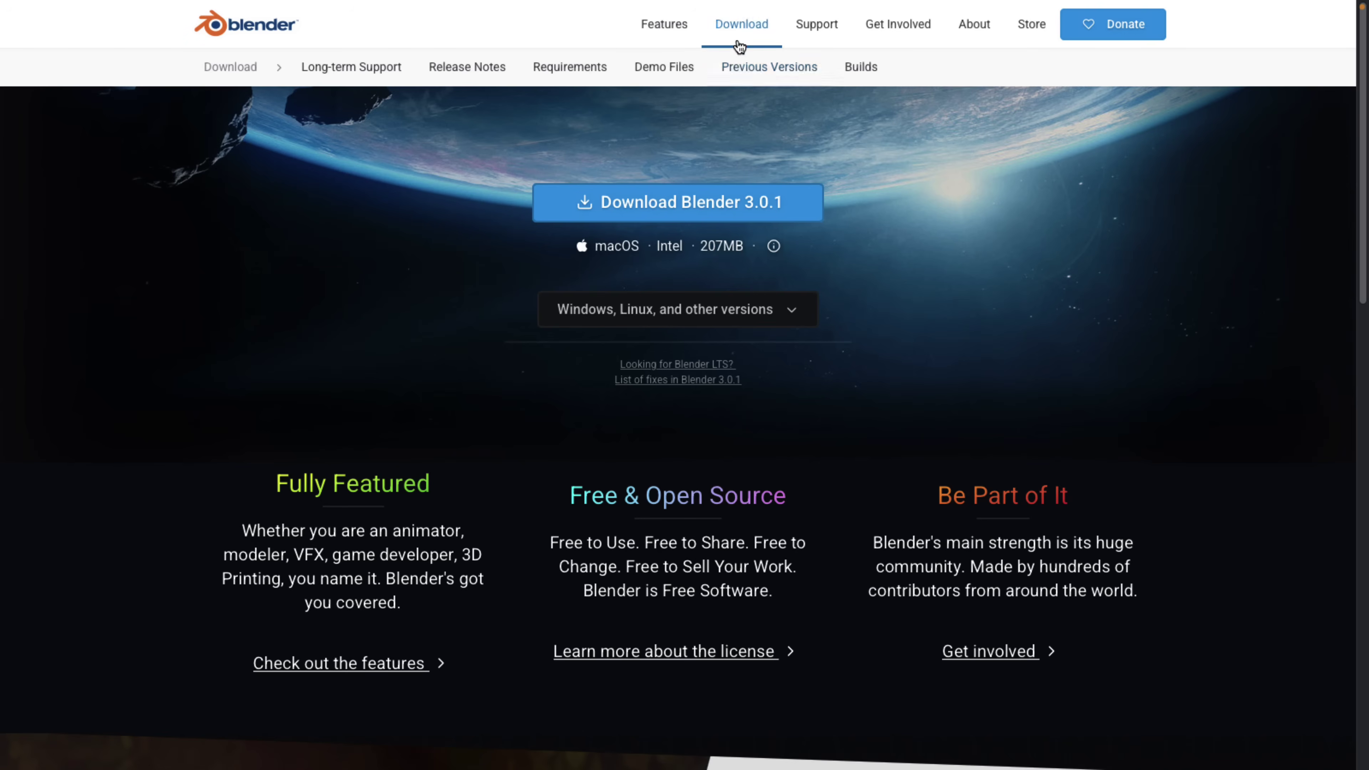
- Open the experimental Daily Builds page and scroll to the macOS Blender 3.1.0 Beta builds
scroll(1028, 306, down, 20)
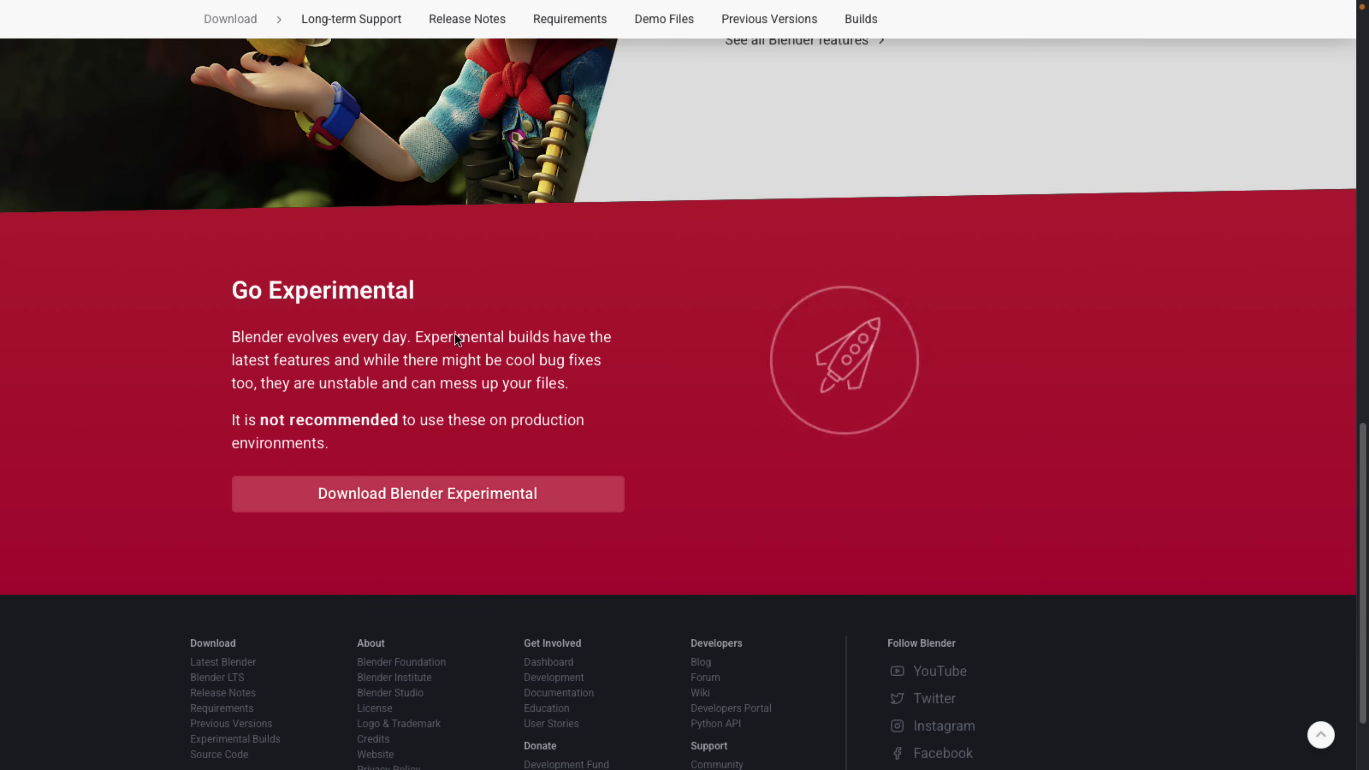
click(320, 295)
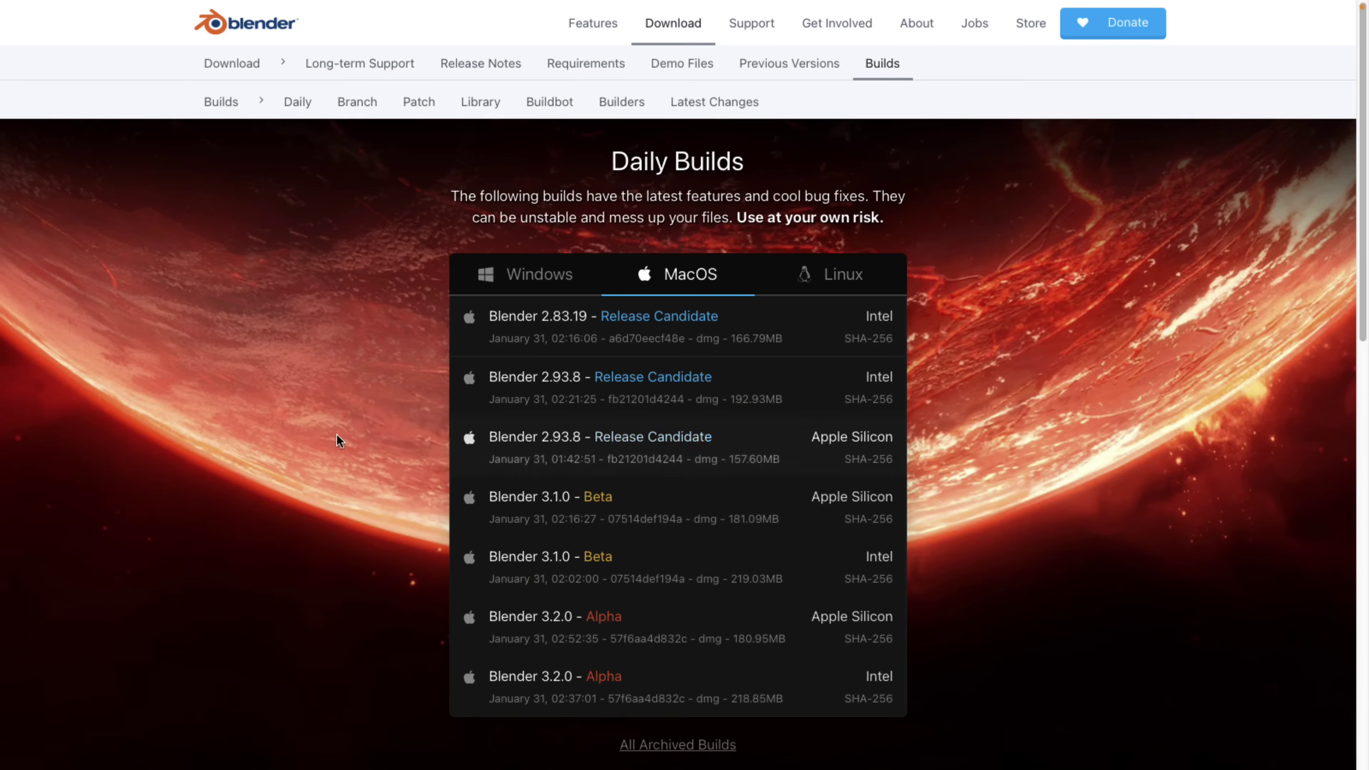
scroll(334, 457, down, 3)
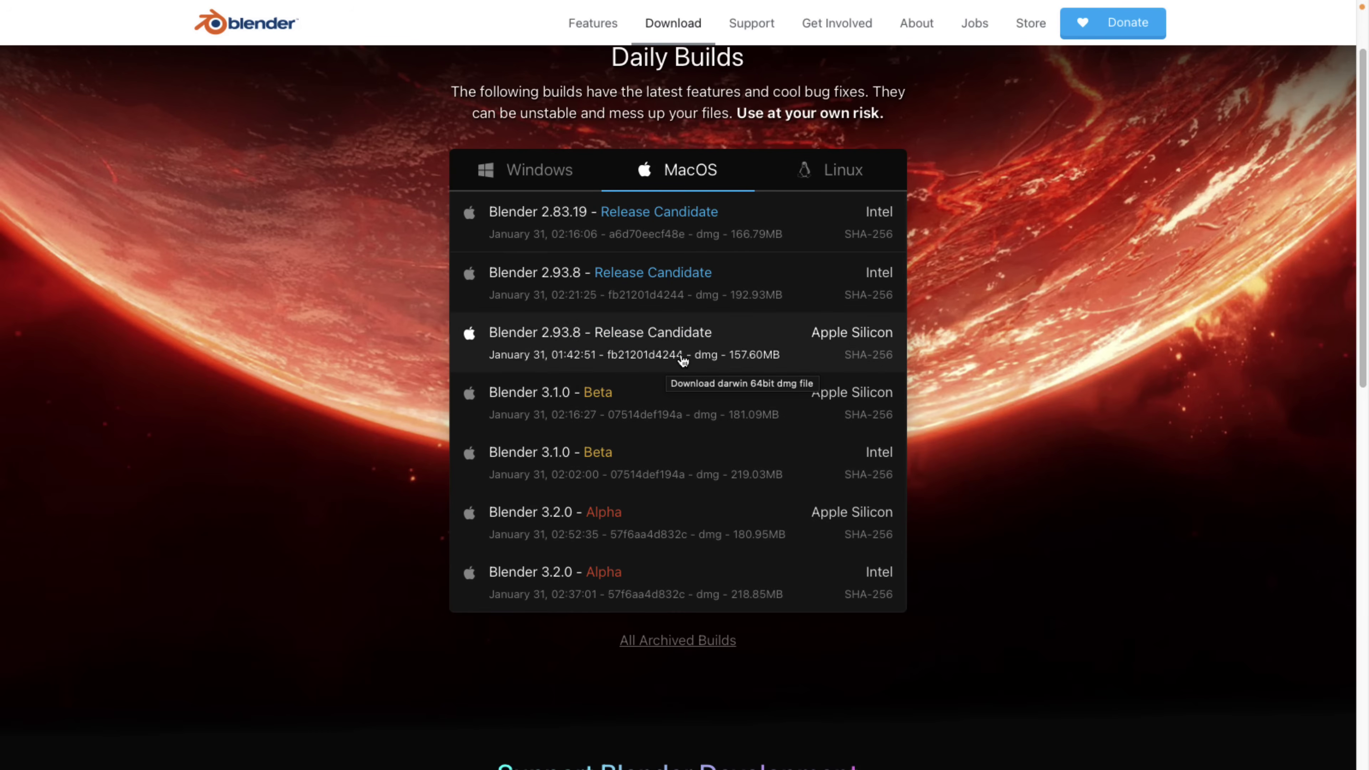
- Switch to the Blender 3.1 Release Notes and highlight the Bcon3 phase and March date
key(ctrl+Tab)
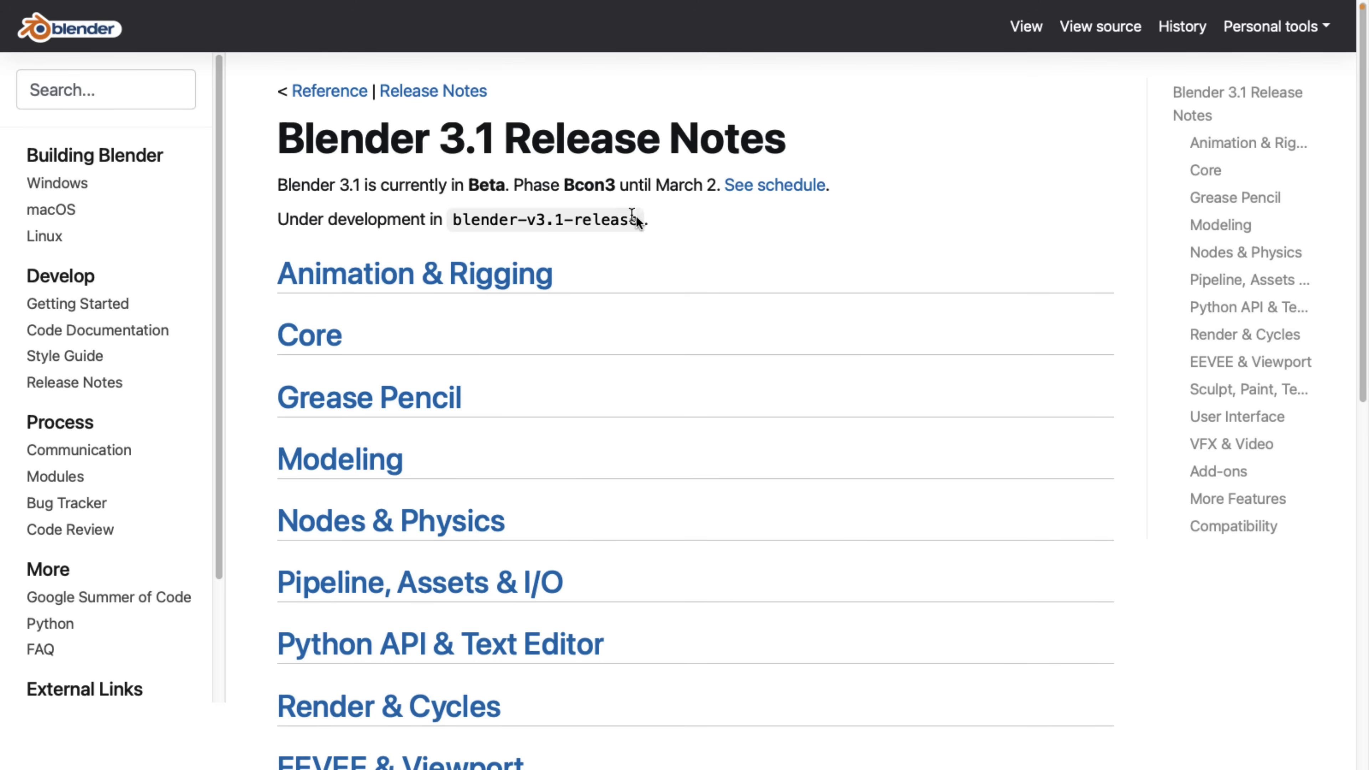
double_click(582, 186)
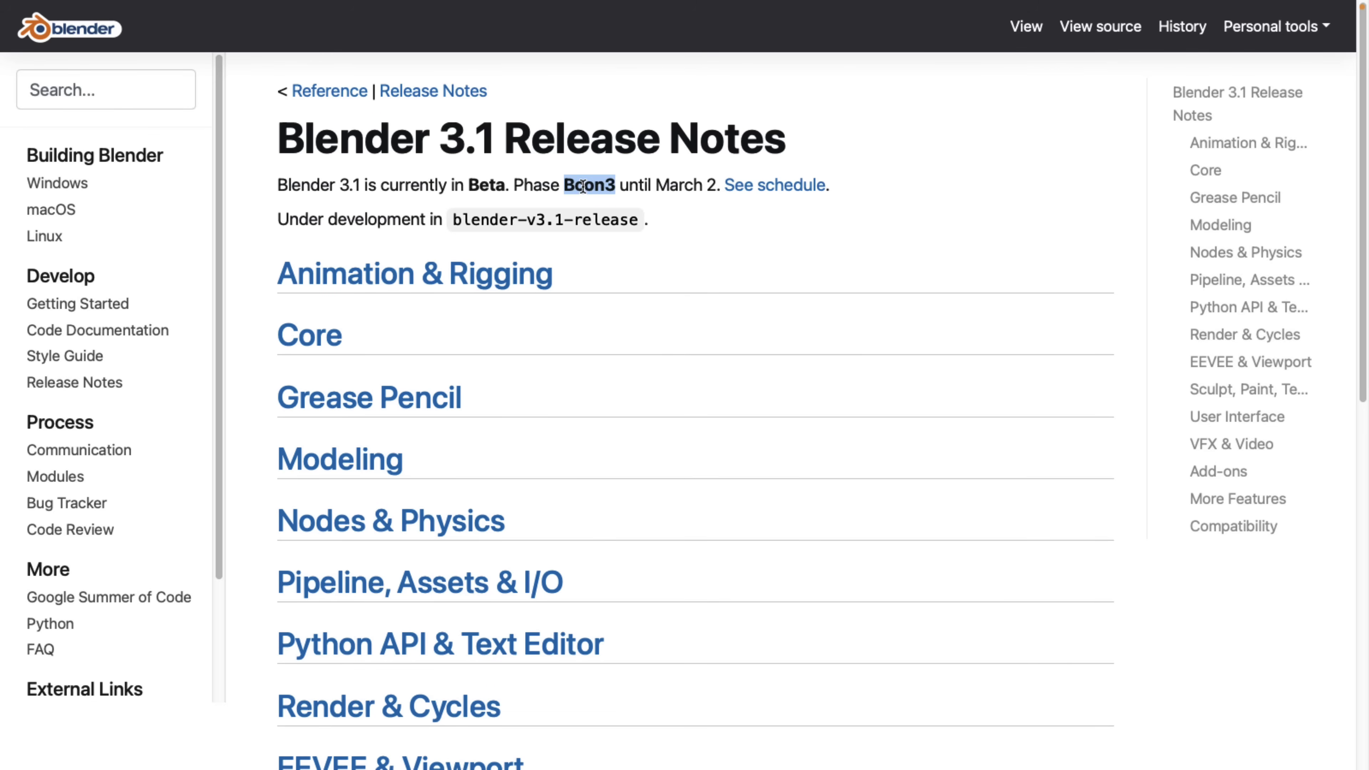
double_click(691, 186)
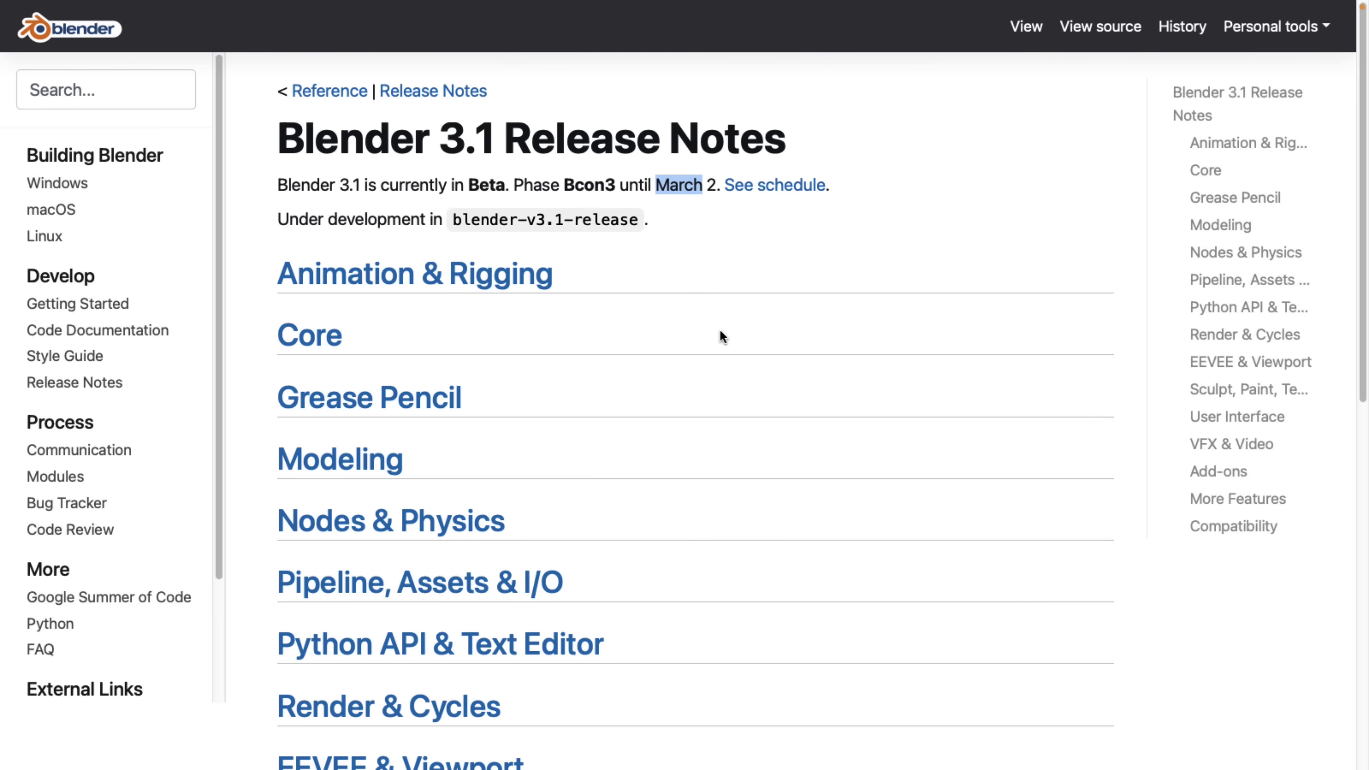
scroll(720, 331, down, 2)
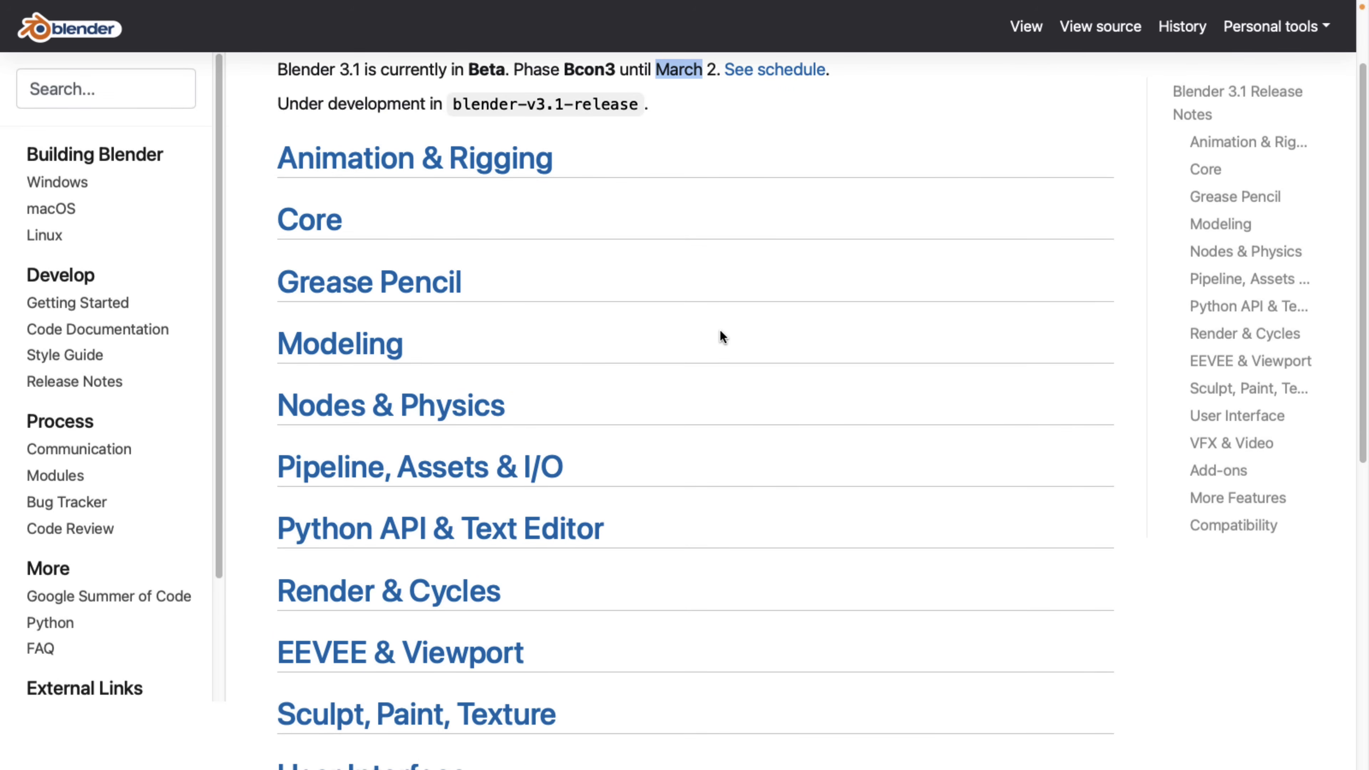
- Read through the Grease Pencil release notes, then return to the notes index
click(426, 289)
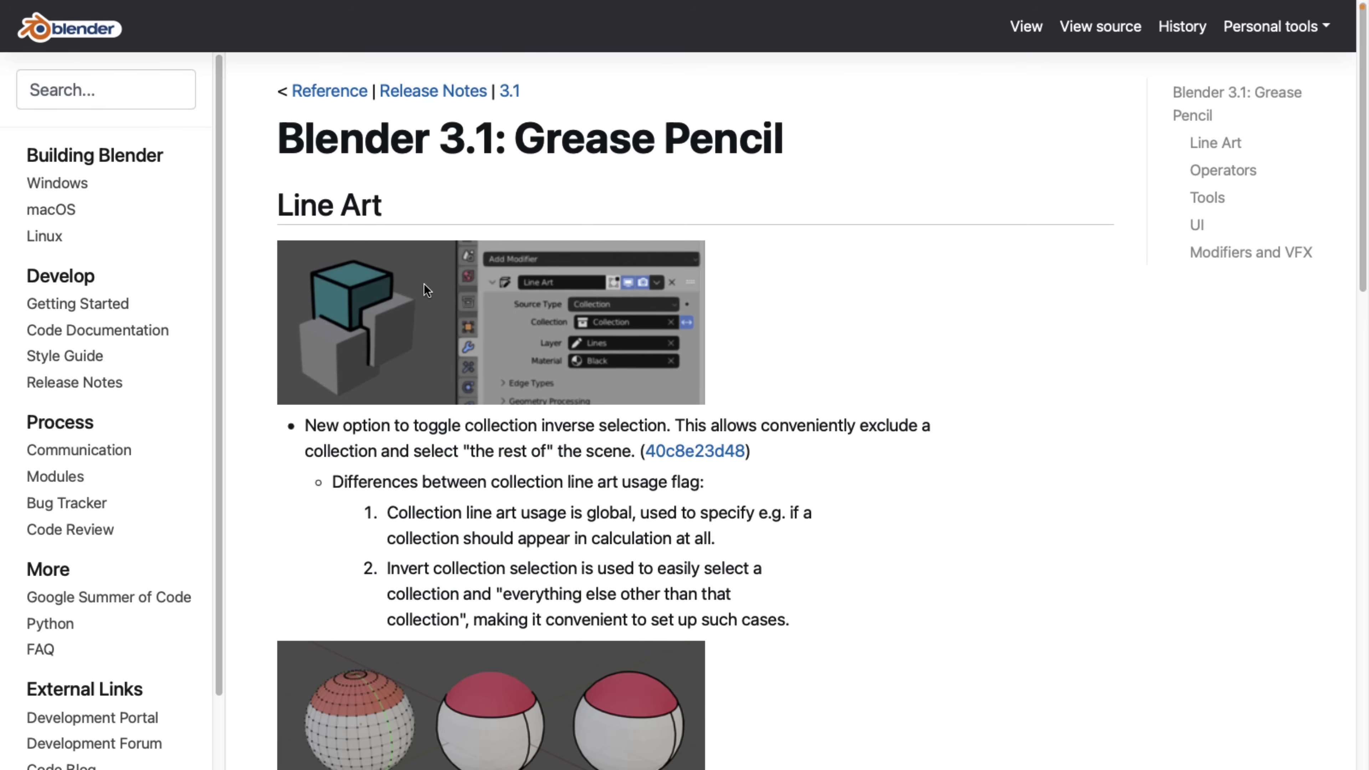
scroll(683, 330, down, 10)
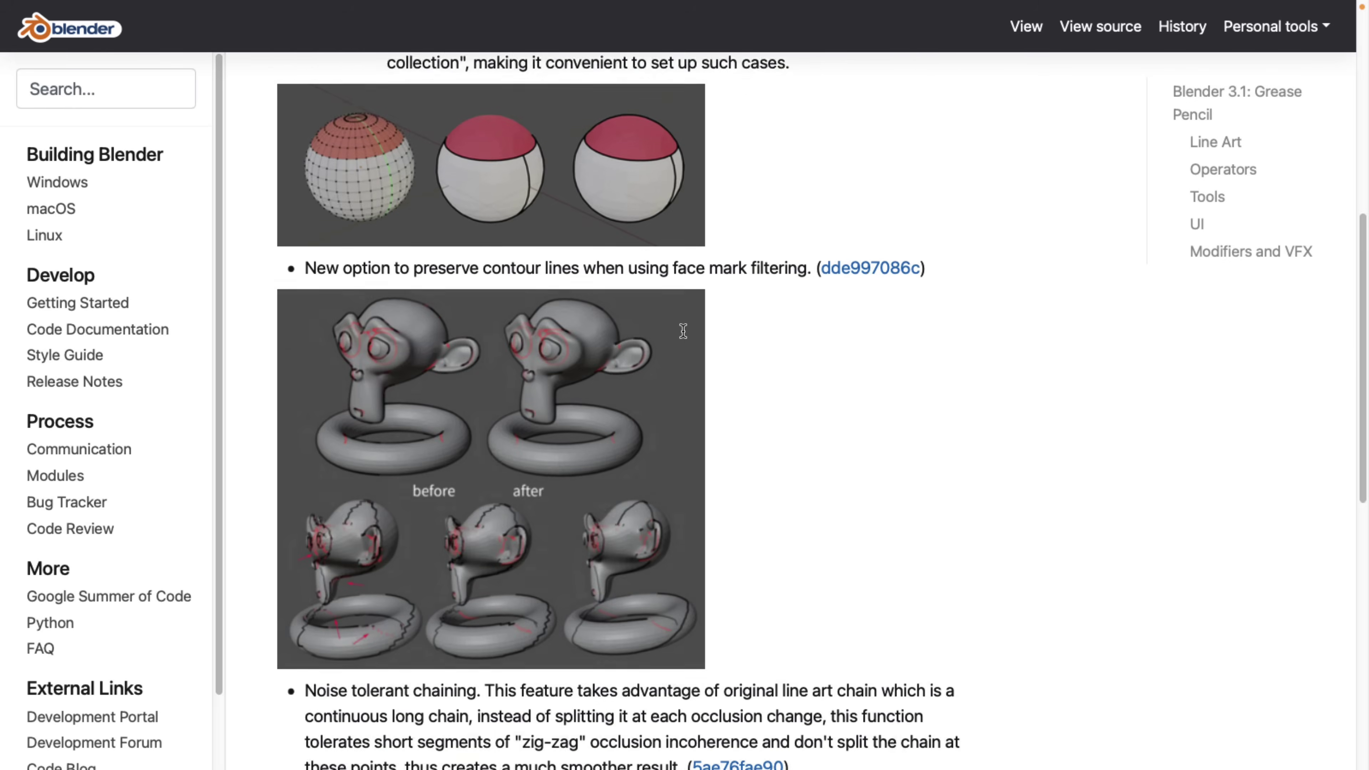
scroll(683, 331, down, 2)
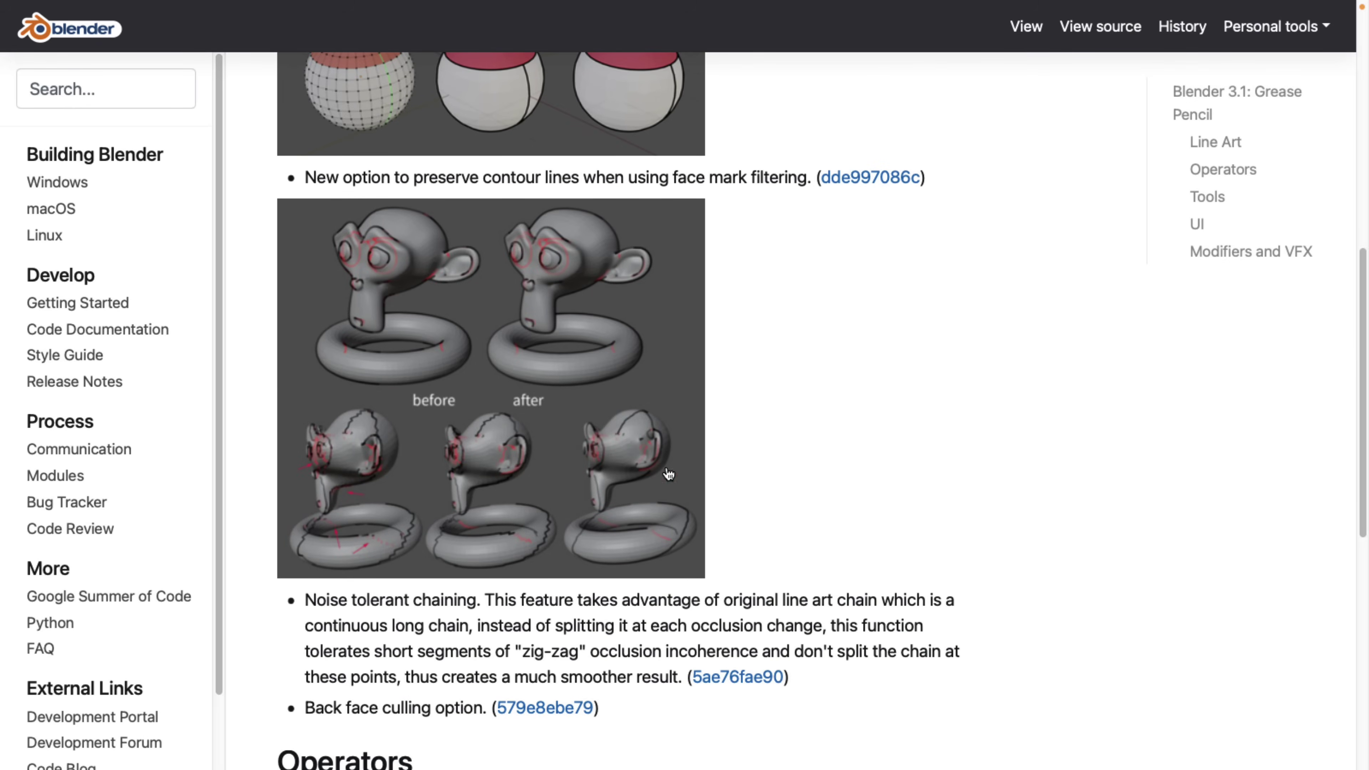
scroll(730, 452, down, 8)
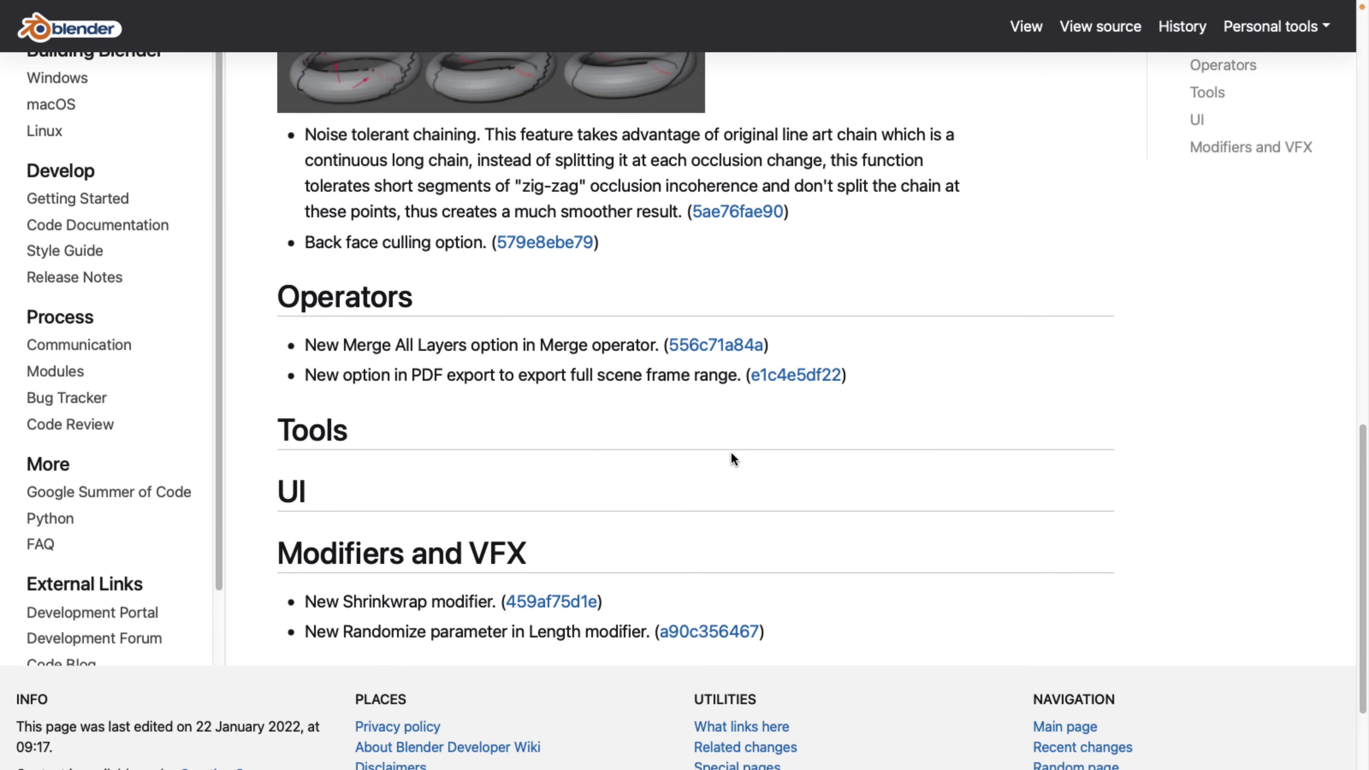
scroll(732, 457, up, 14)
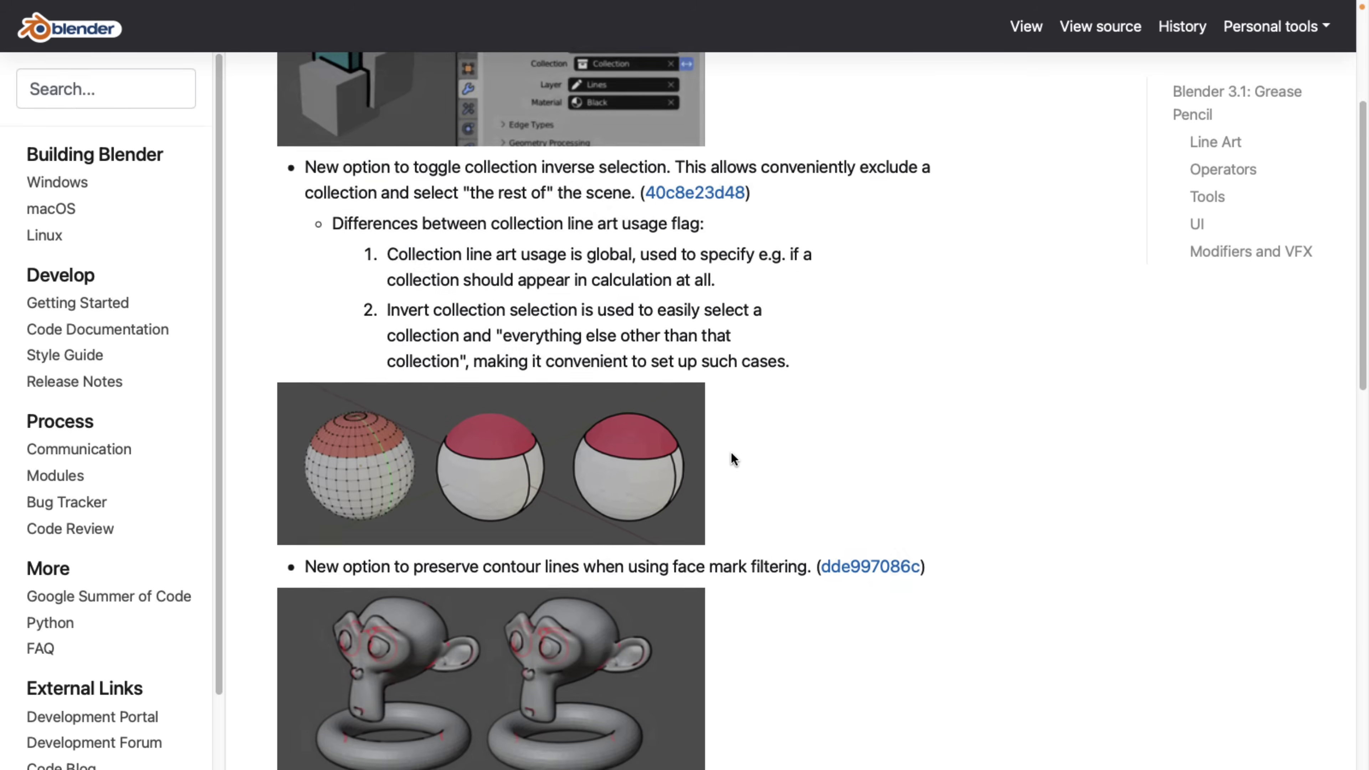
key(super+bracketleft)
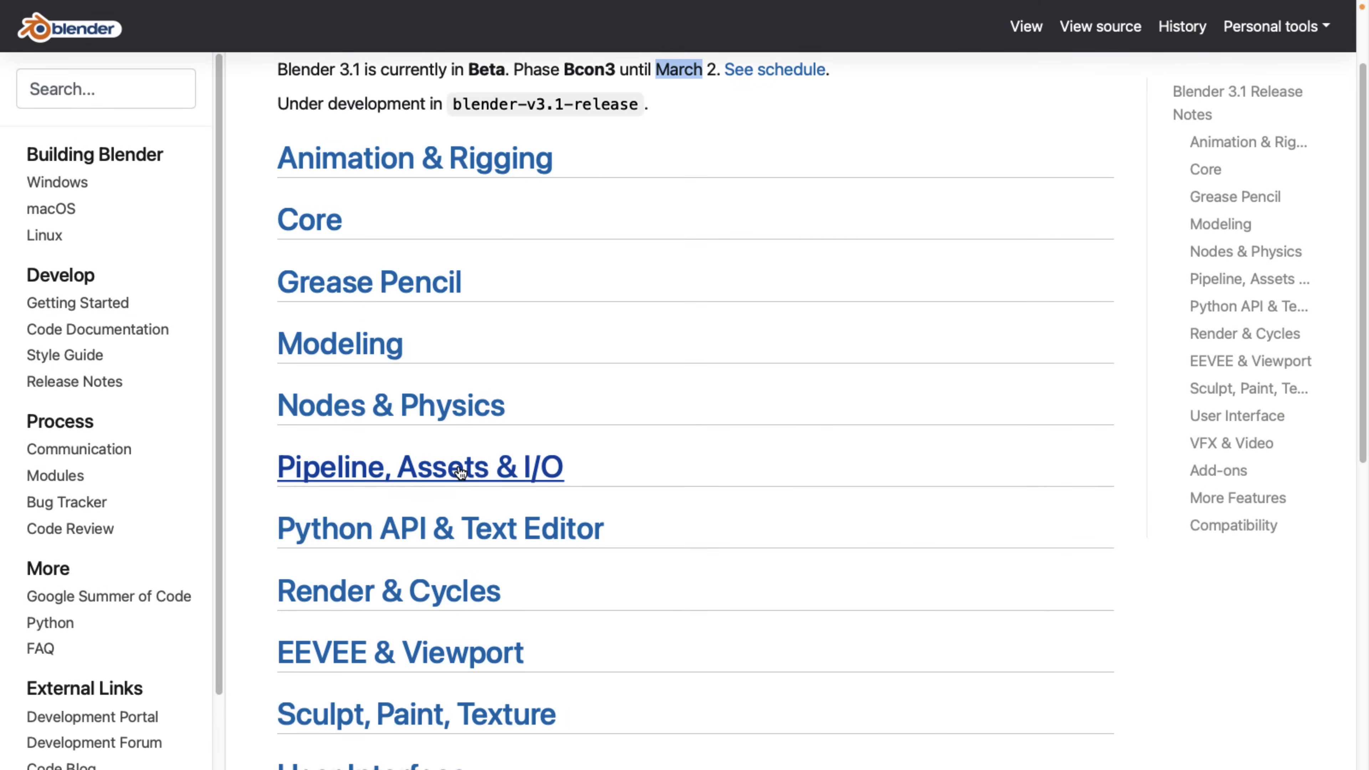
click(459, 467)
scroll(786, 382, down, 3)
scroll(787, 384, down, 14)
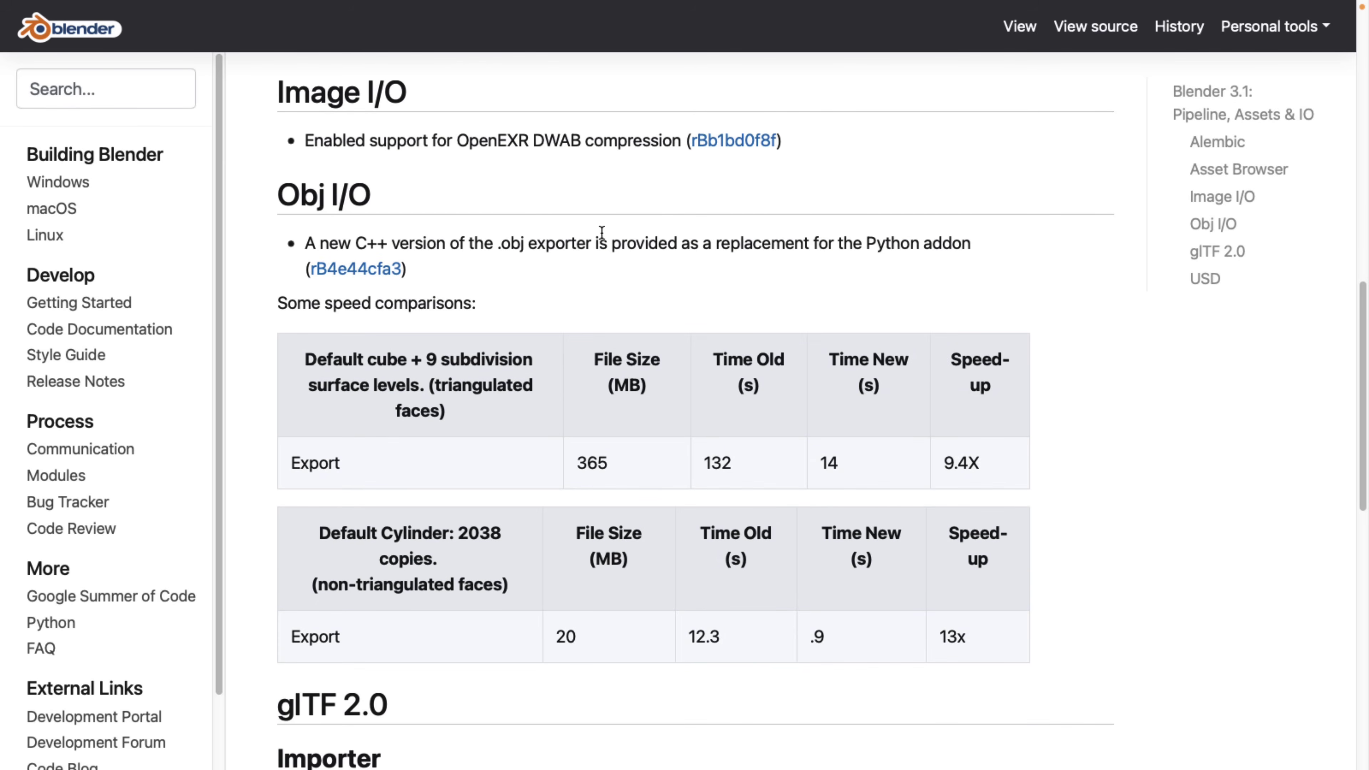
scroll(638, 291, down, 10)
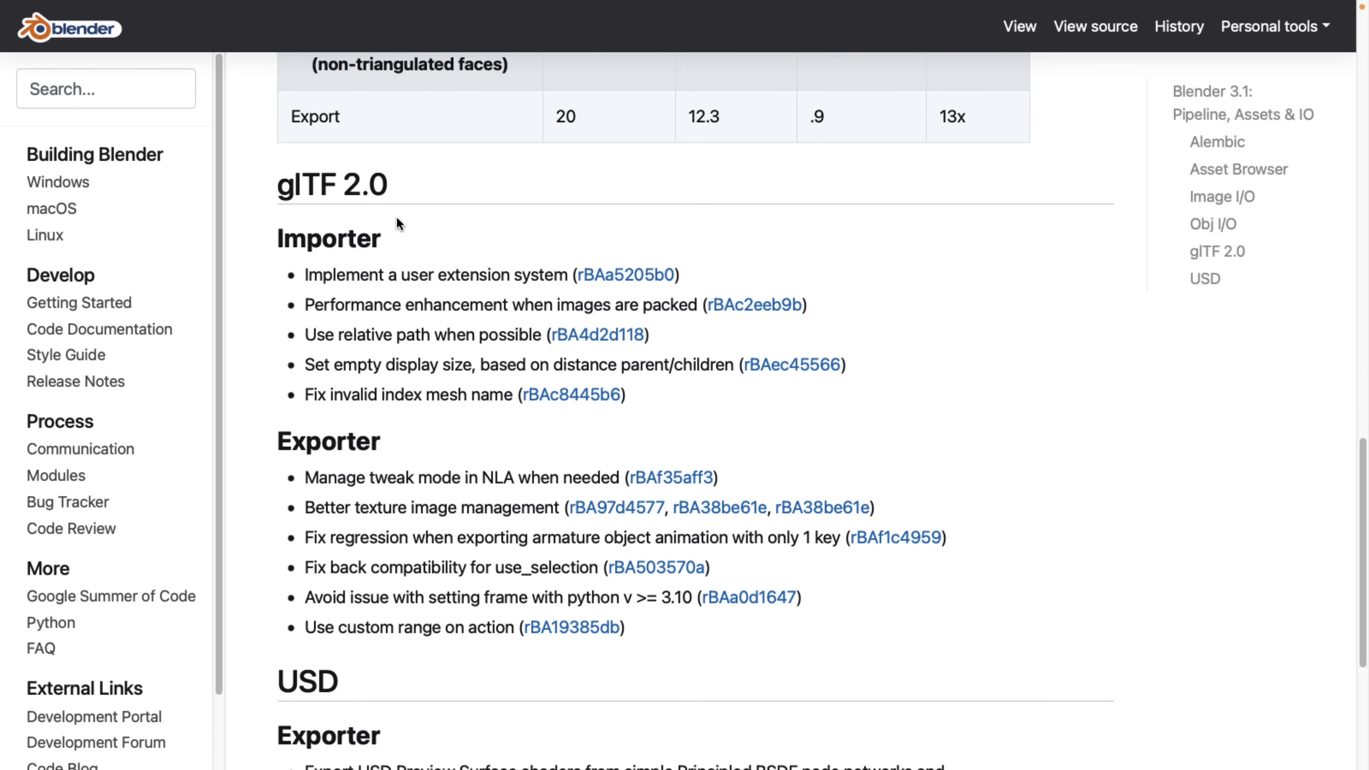
scroll(376, 438, down, 3)
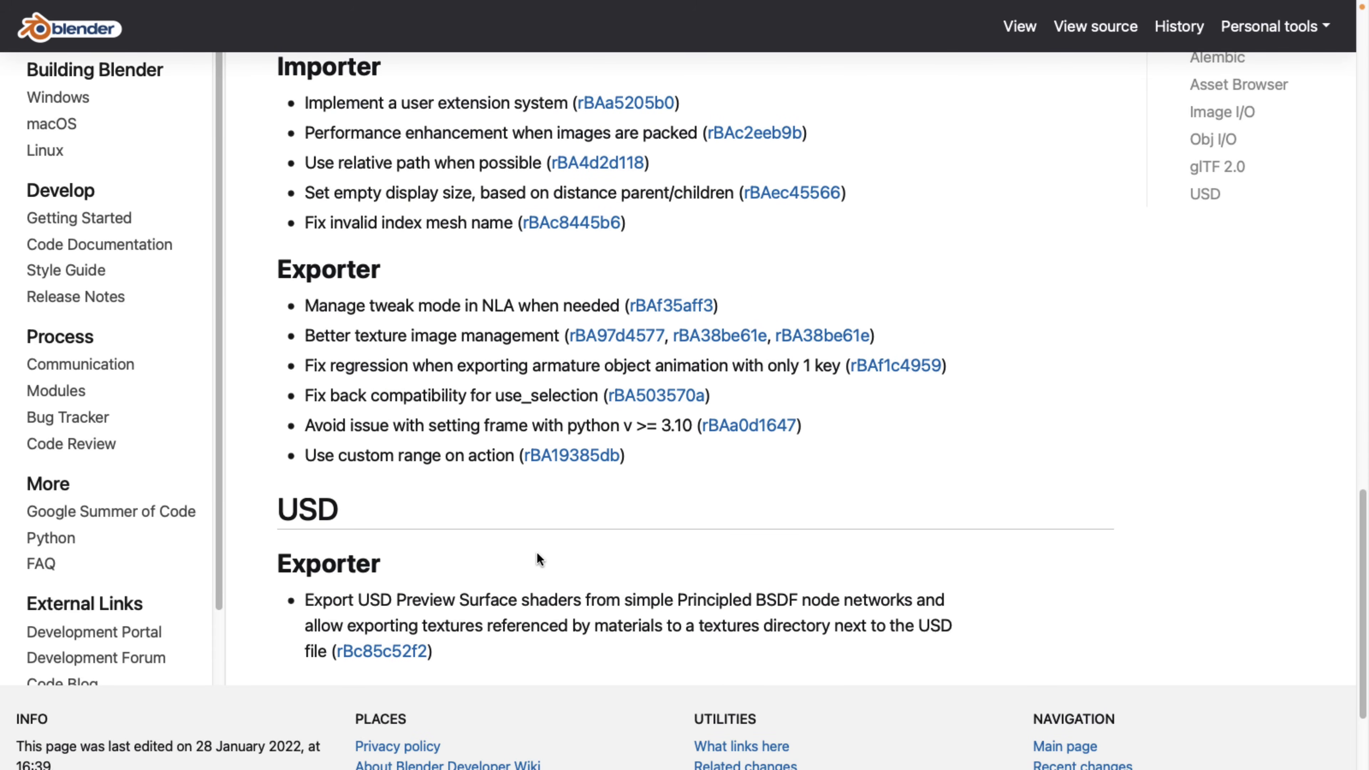
scroll(539, 559, left, 5)
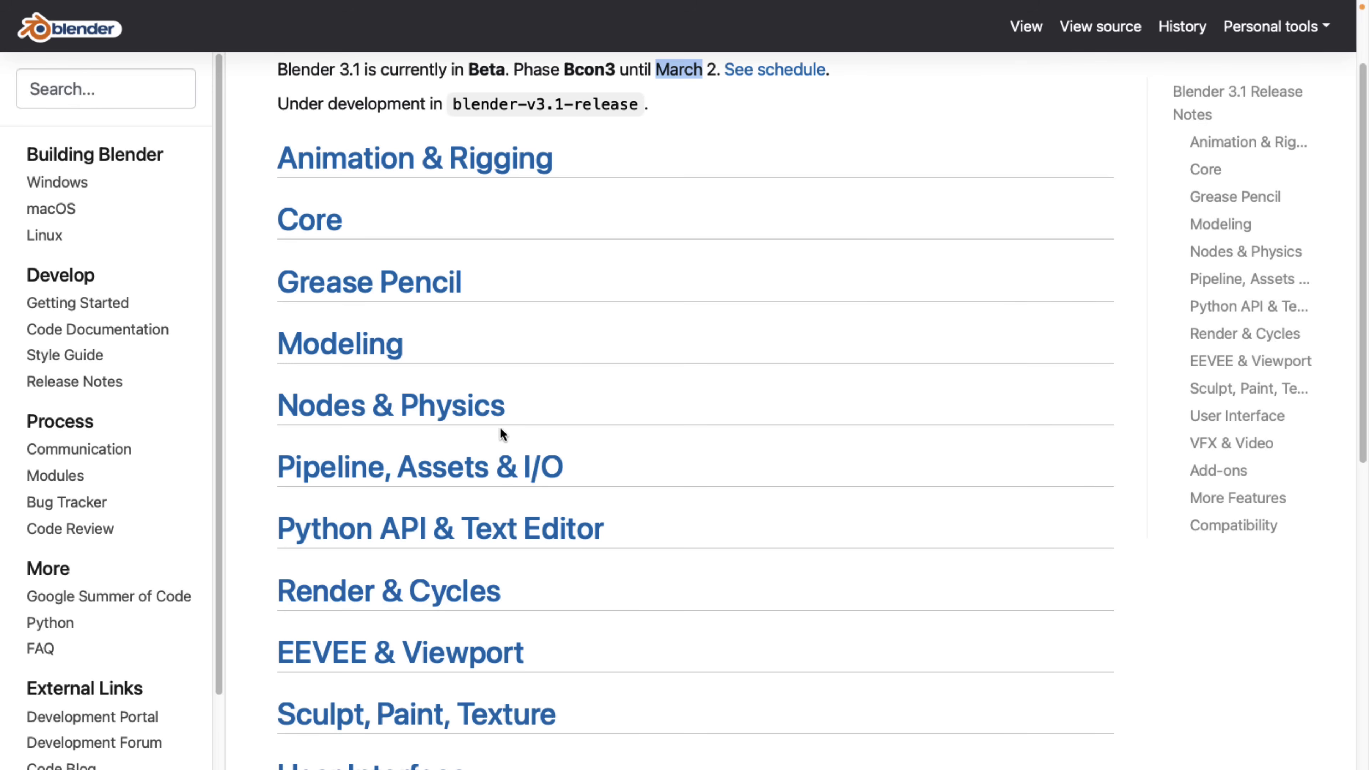
- Open the Nodes & Physics notes and read the Geometry Nodes page down to the Node Editor section
scroll(672, 444, up, 1)
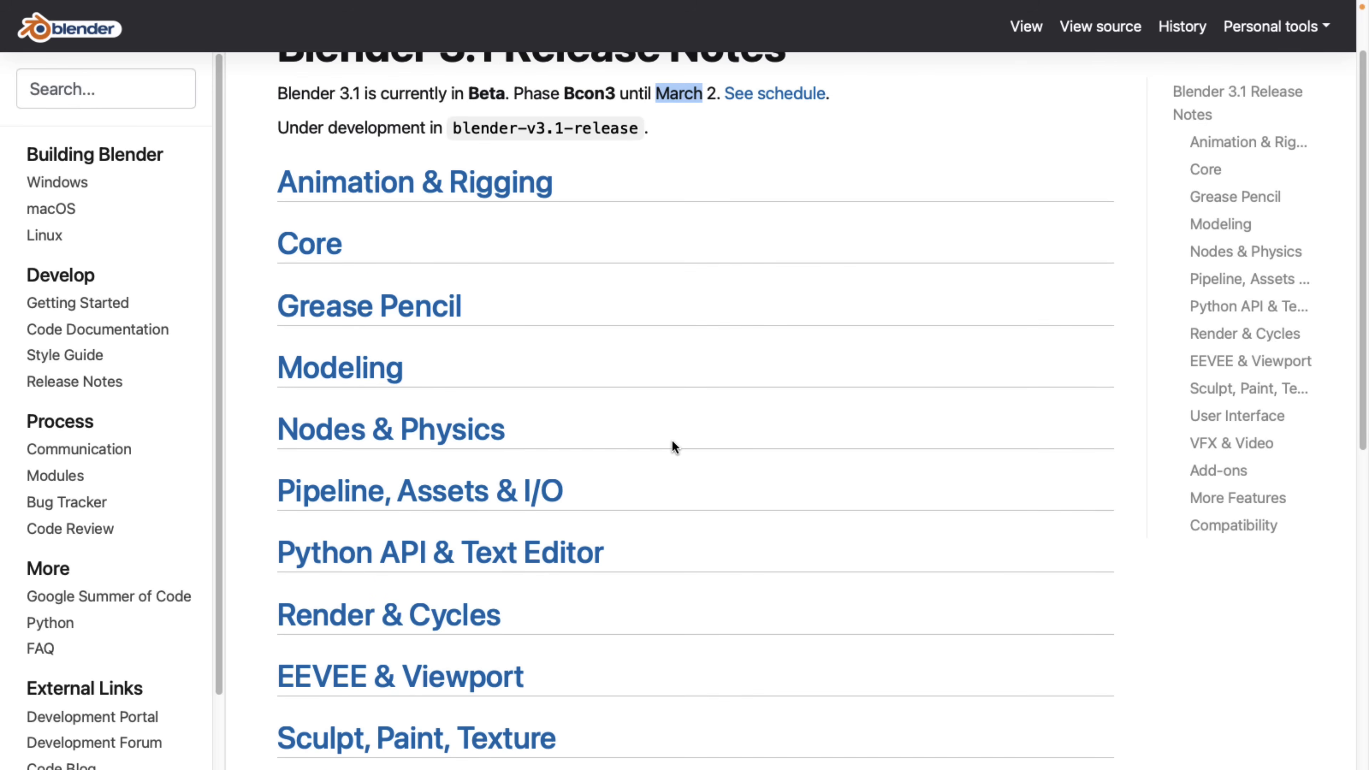
click(385, 431)
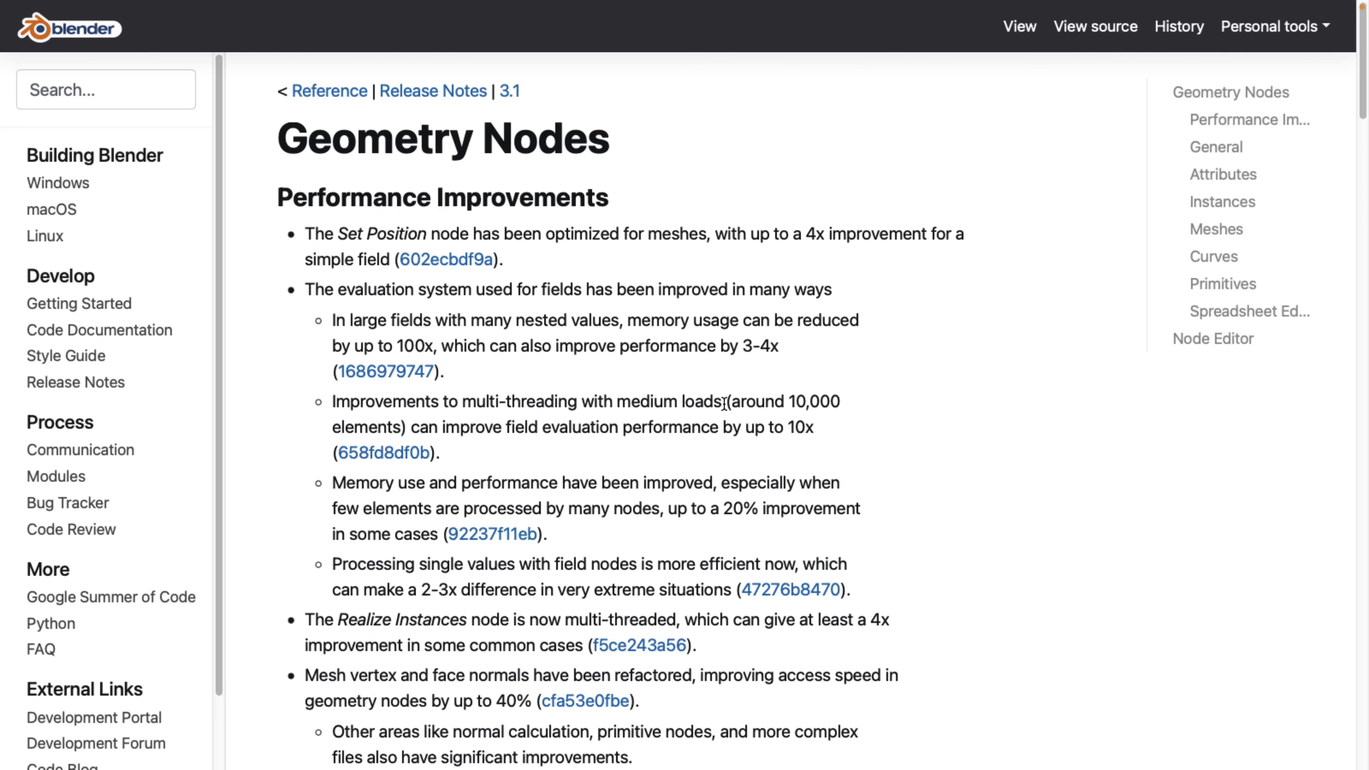
scroll(723, 403, down, 12)
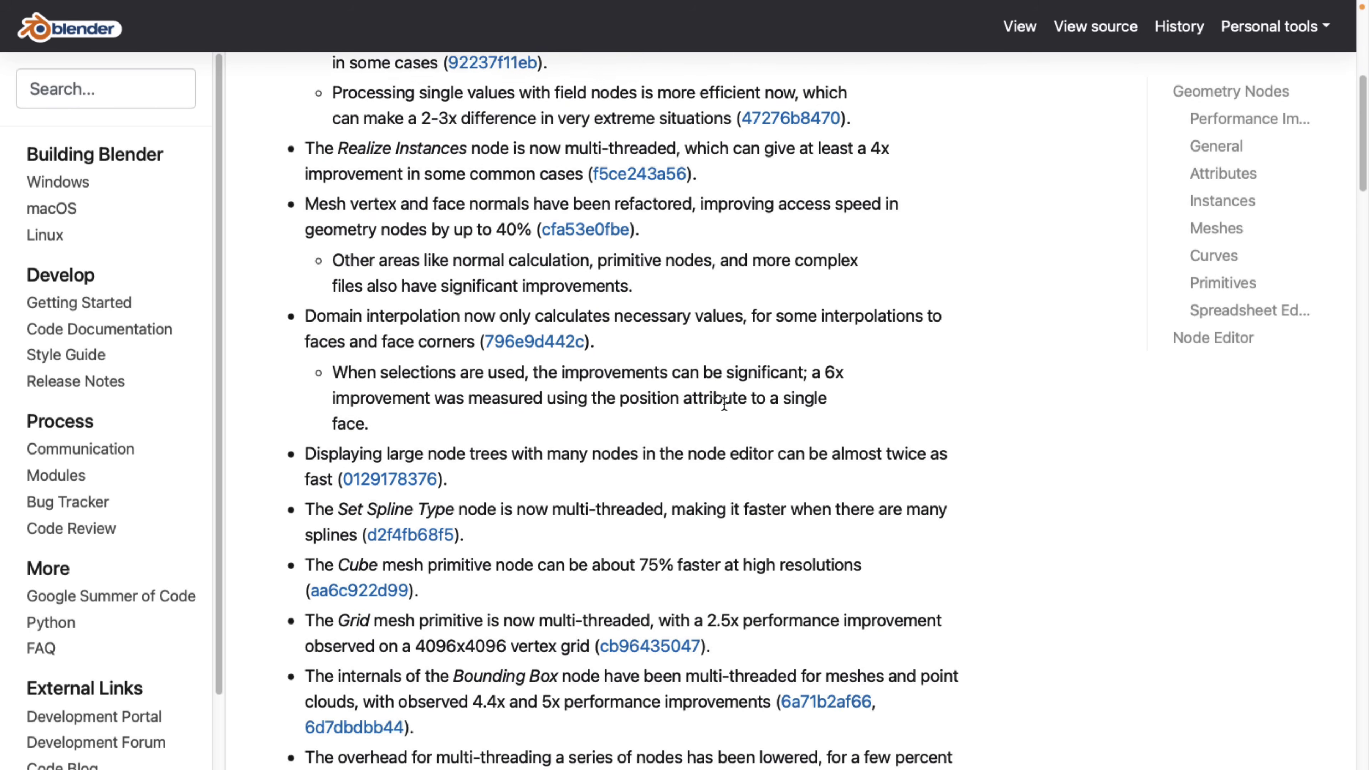
scroll(724, 403, down, 7)
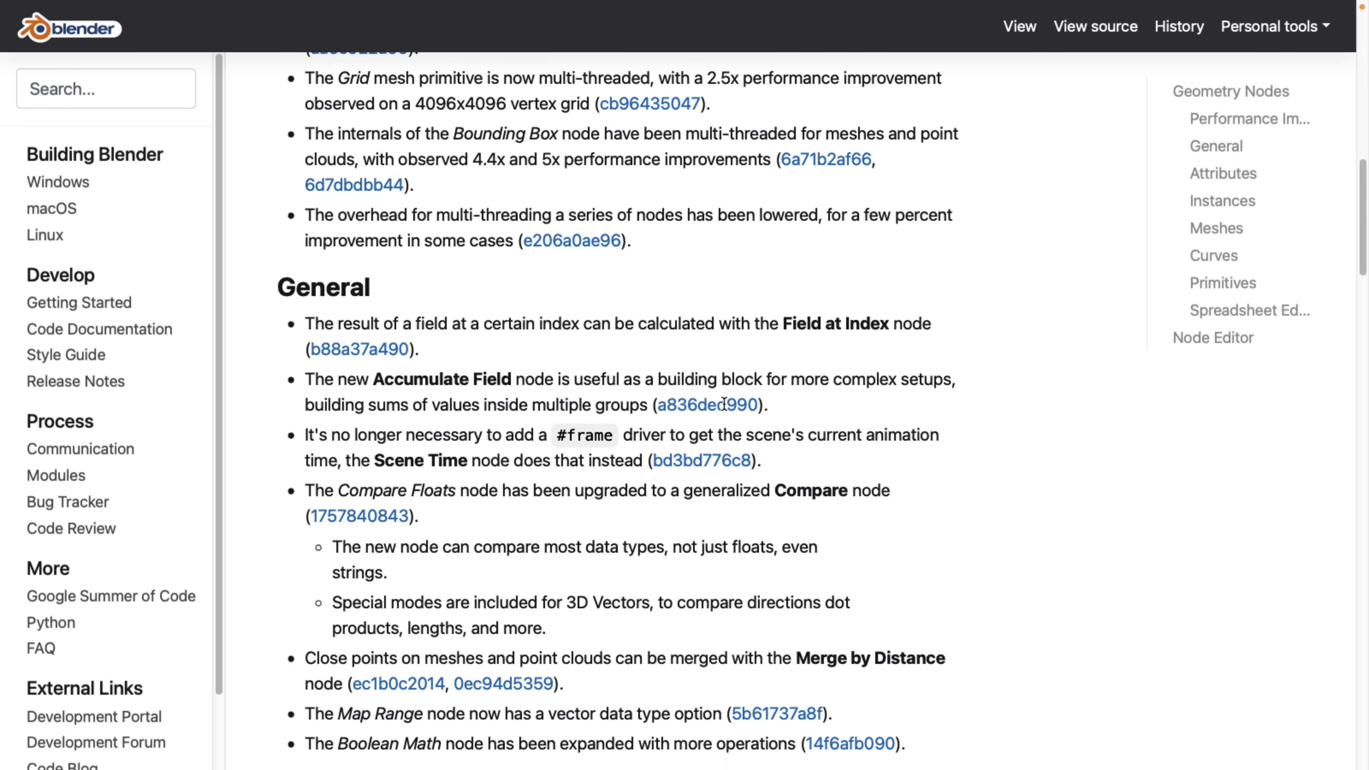
scroll(724, 404, down, 3)
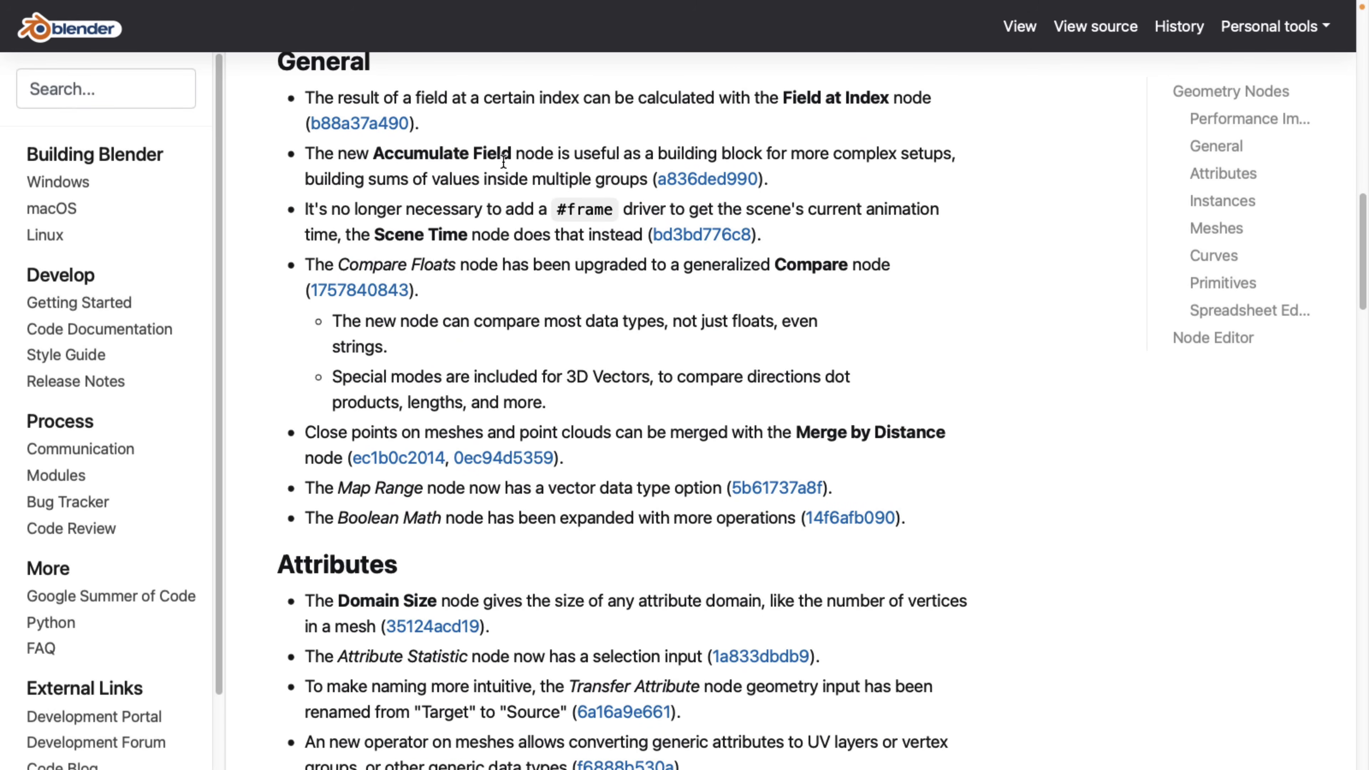
scroll(503, 161, down, 17)
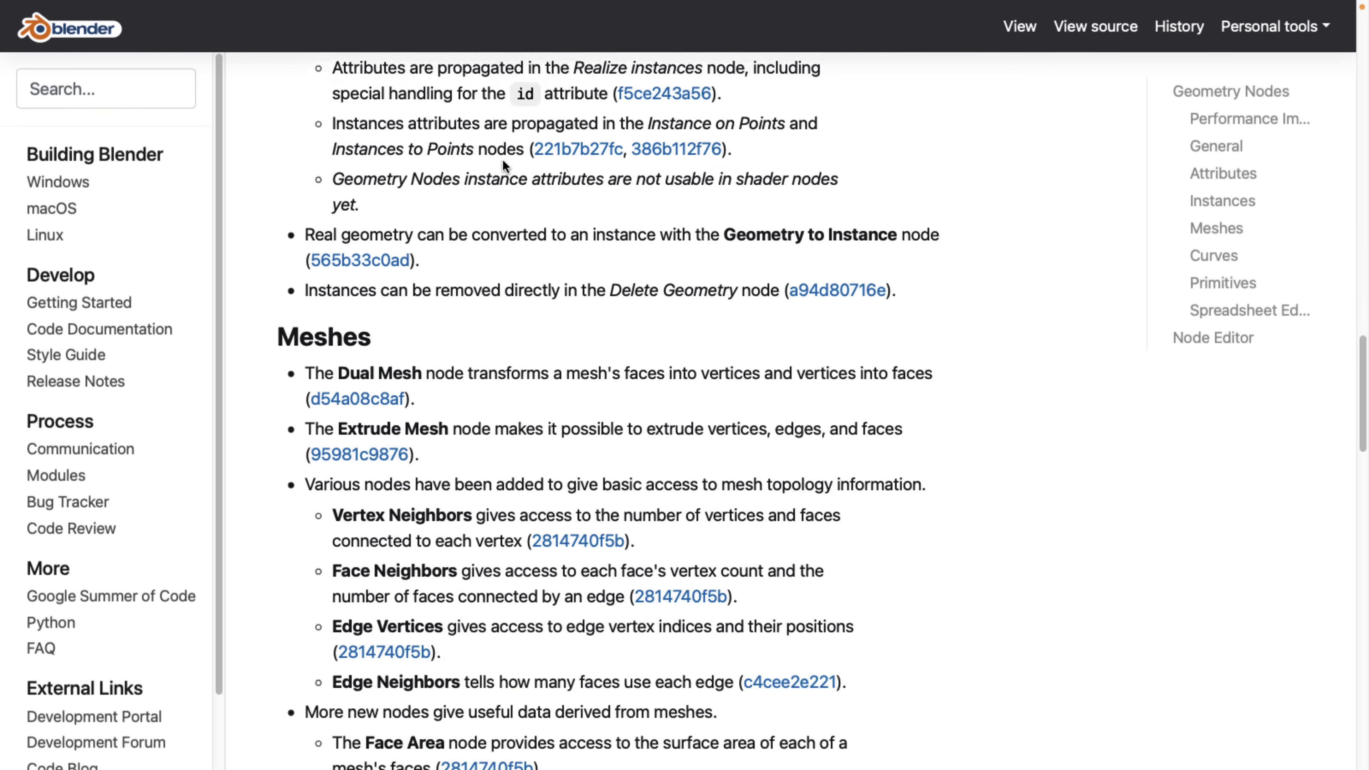
scroll(504, 164, down, 4)
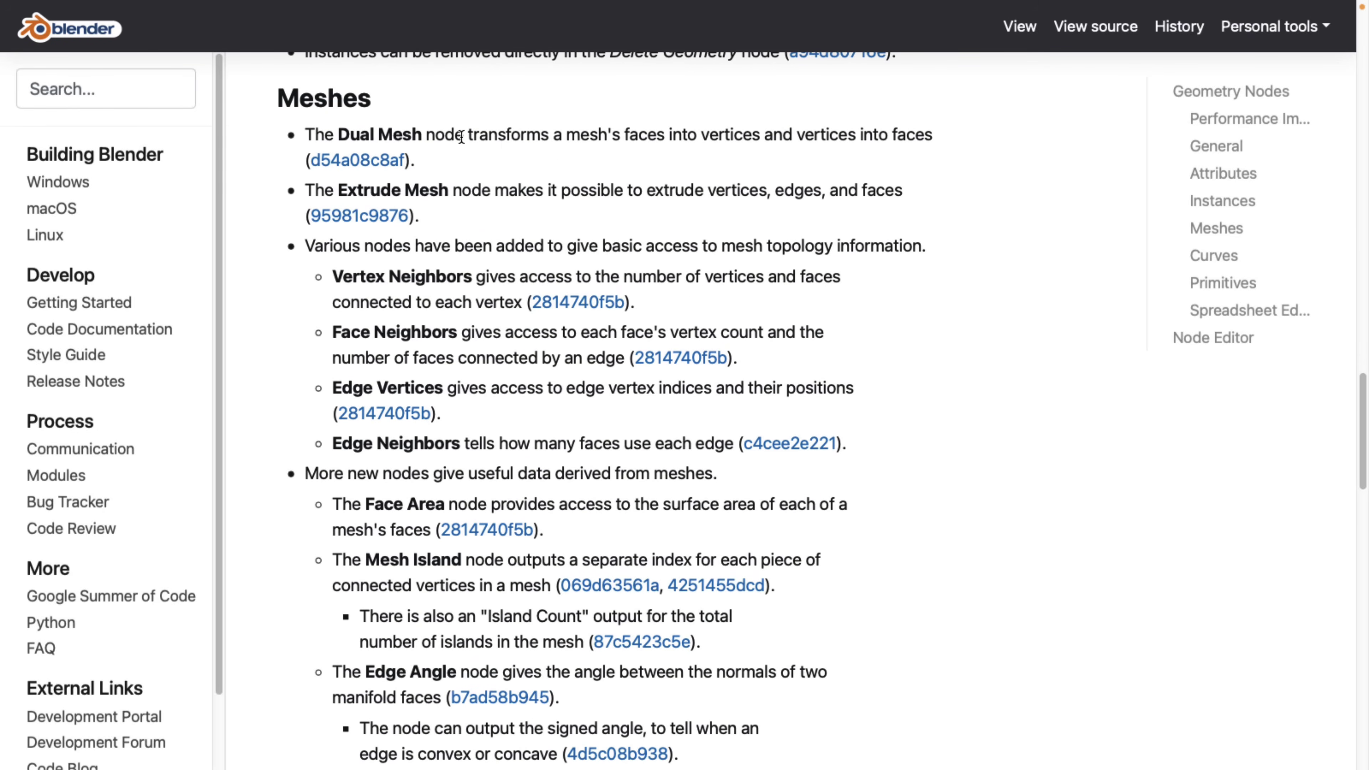
scroll(638, 152, down, 19)
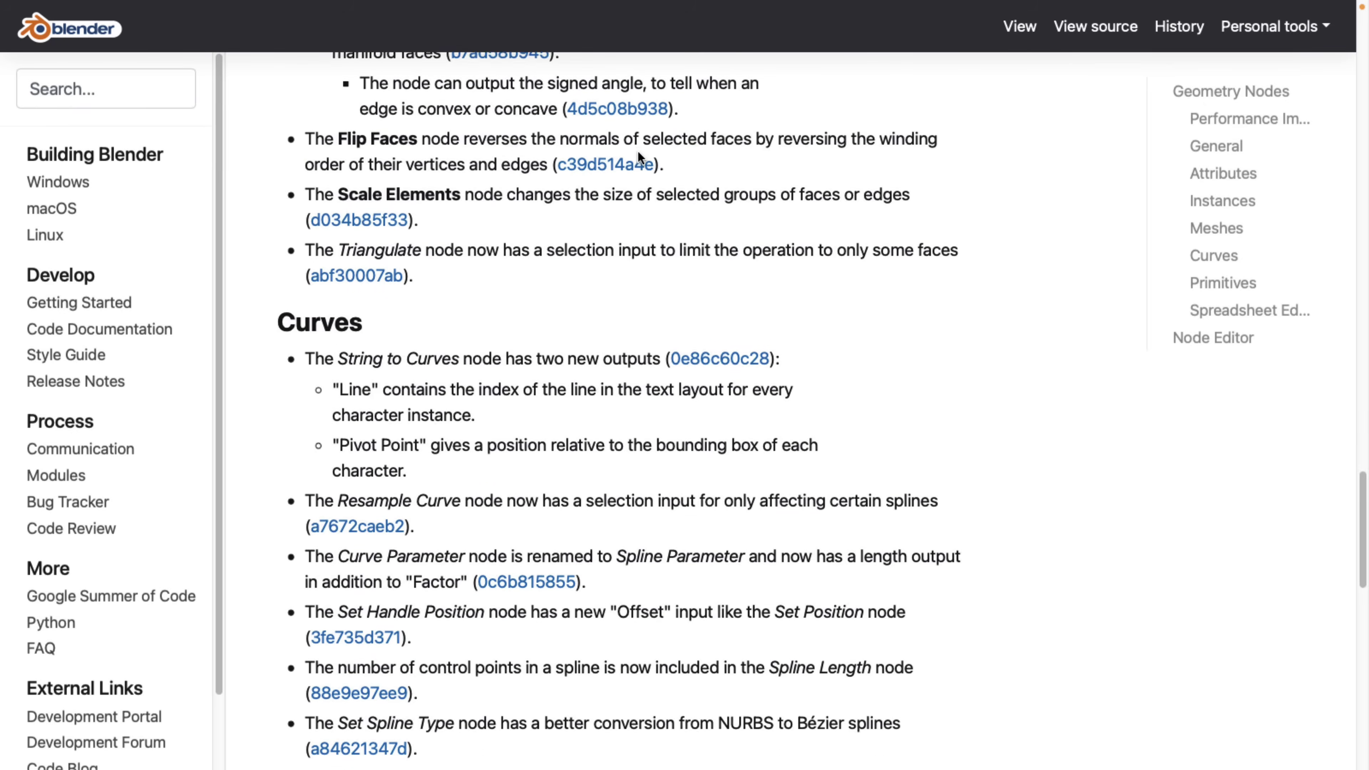
scroll(641, 157, down, 13)
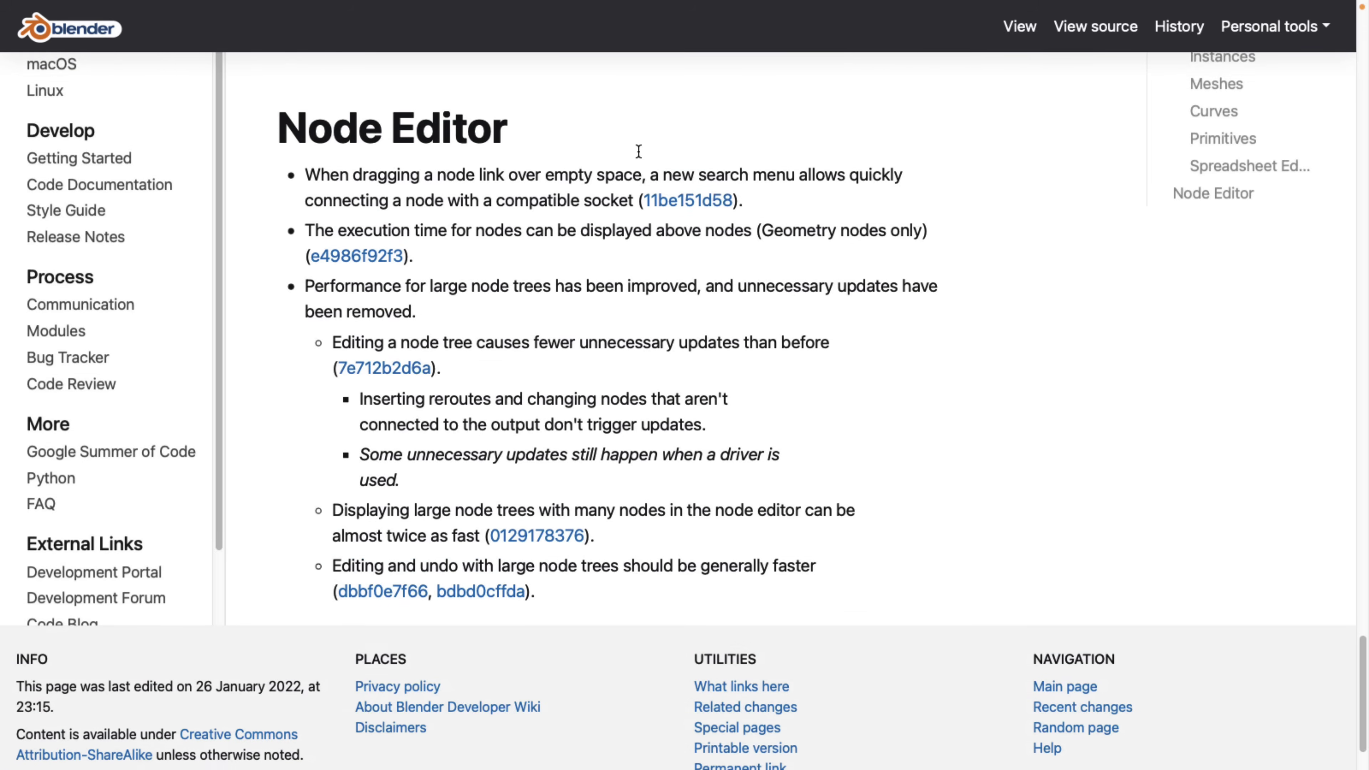